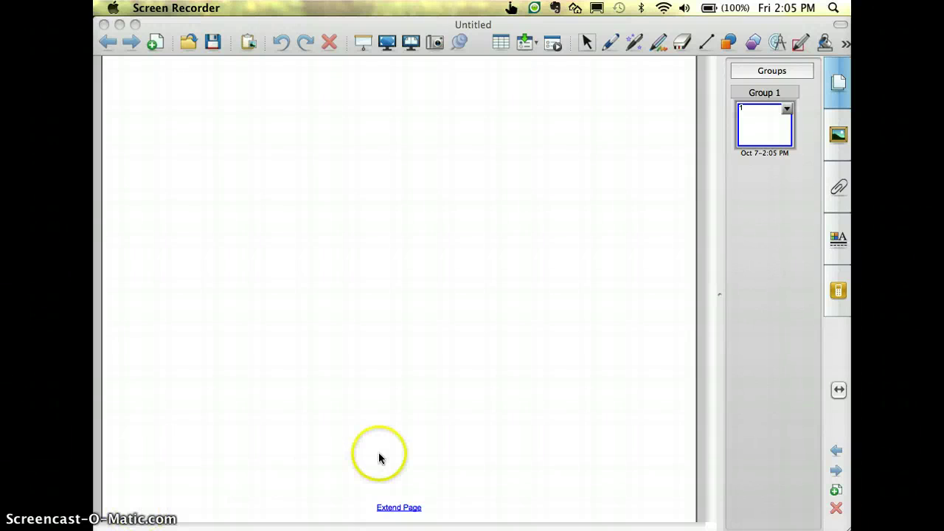
# - Open the Gallery beside the blank Untitled page to browse Gallery Essentials' clip art and backgrounds
pyautogui.click(839, 134)
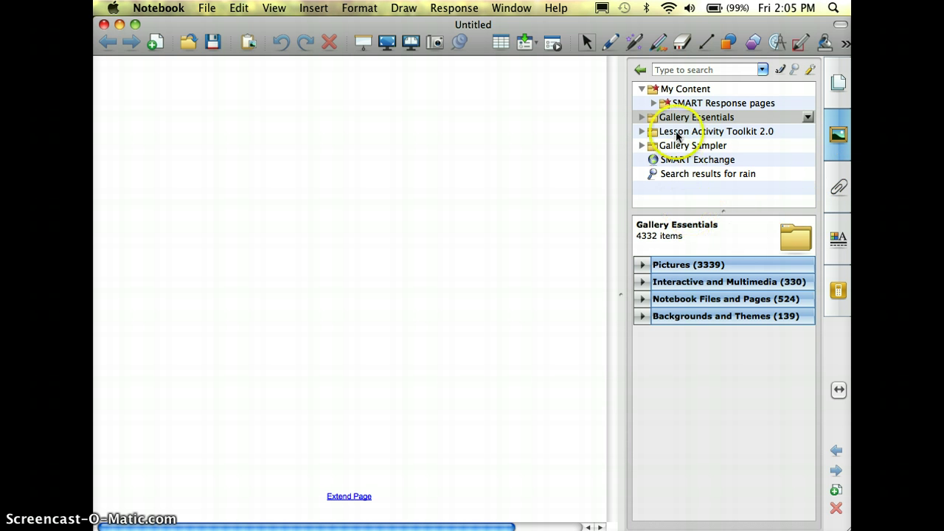
# - Apply the City street - night scene from My Content as the page background
pyautogui.click(671, 88)
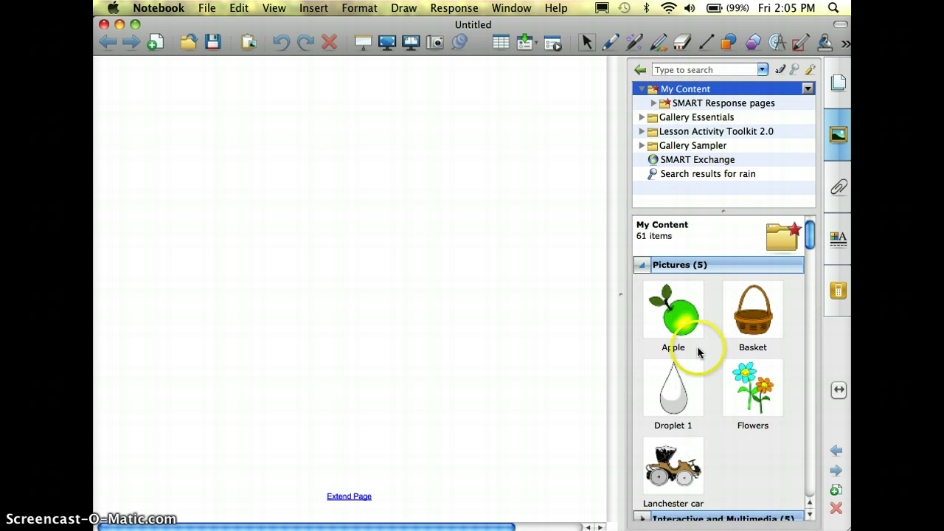
pyautogui.scroll(-10, 699, 353)
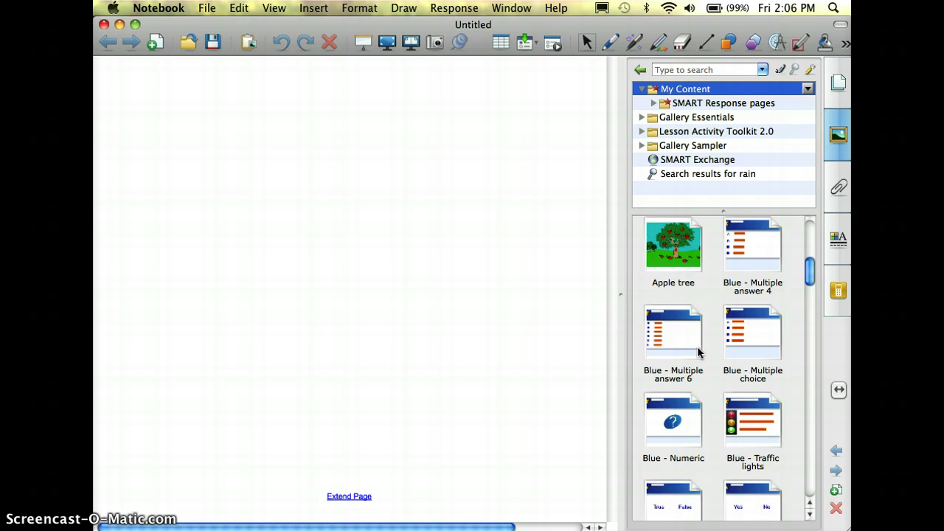
pyautogui.scroll(-12, 700, 354)
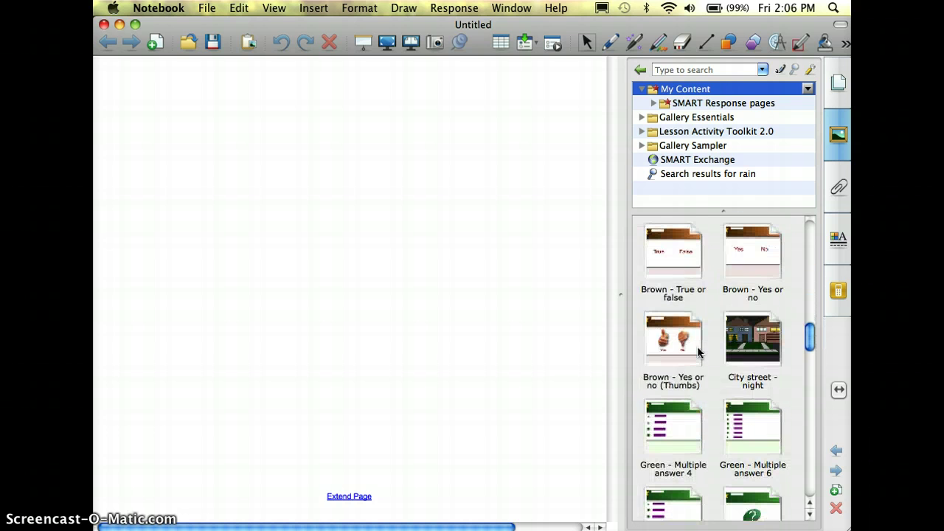
pyautogui.doubleClick(760, 356)
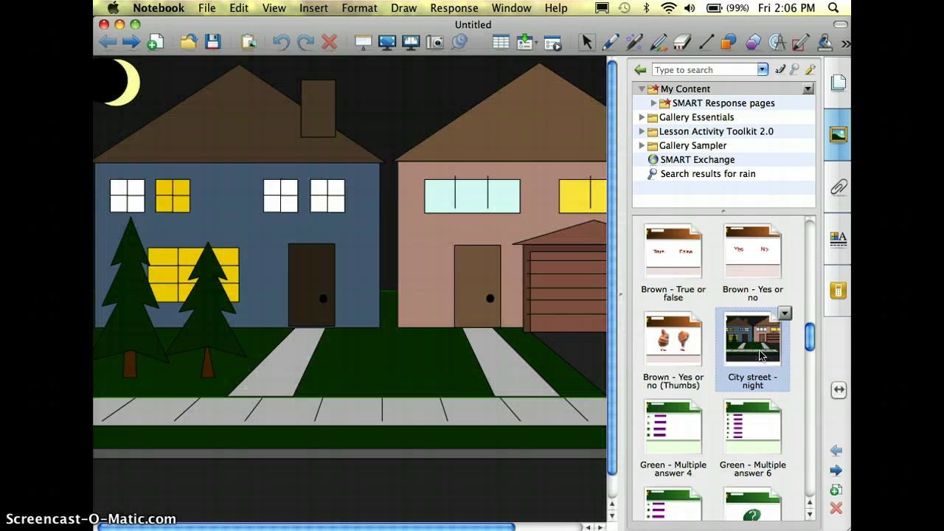
# - Insert the Lanchester car clip art and place it on the road at bottom-left
pyautogui.scroll(6, 666, 385)
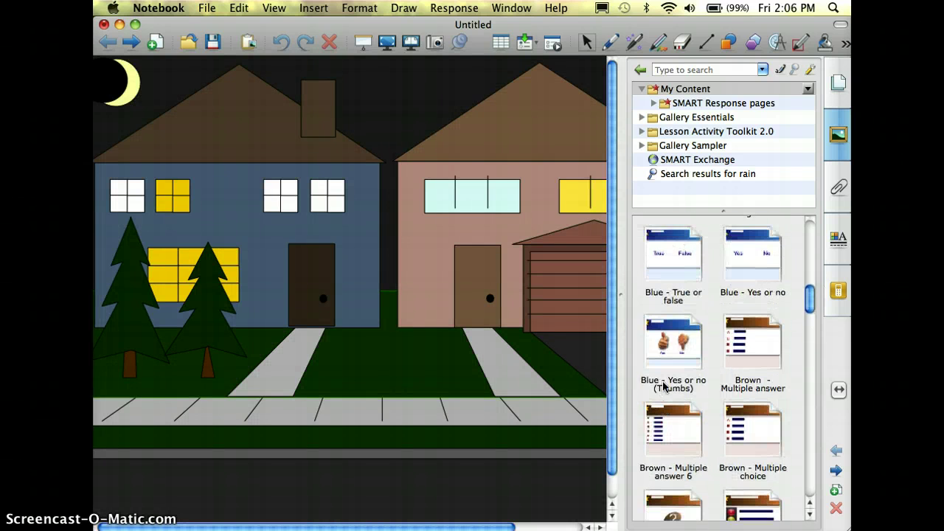
pyautogui.scroll(5, 663, 386)
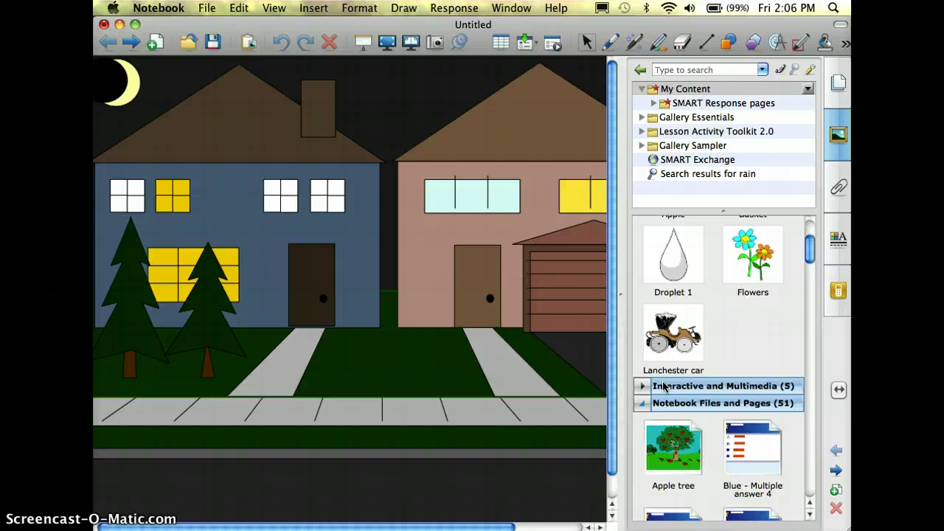
pyautogui.click(672, 351)
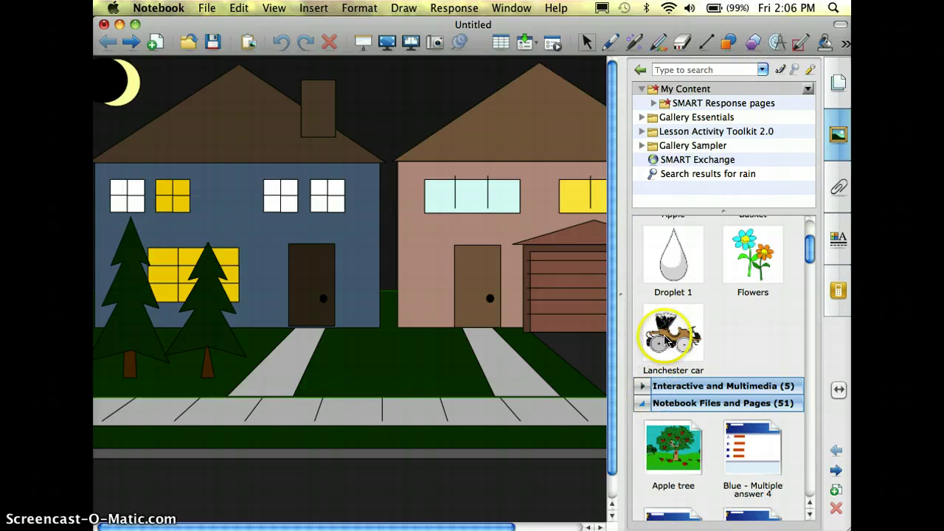
pyautogui.doubleClick(666, 339)
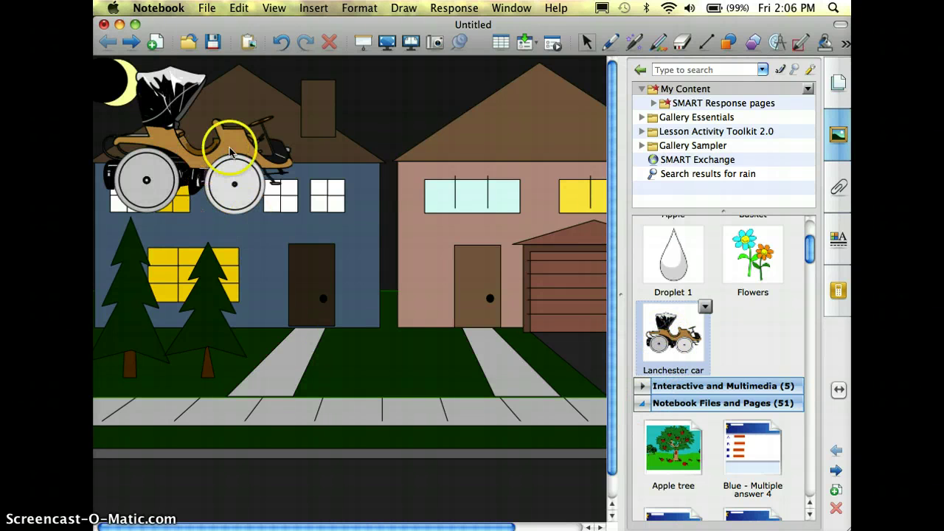
pyautogui.moveTo(231, 151); pyautogui.dragTo(229, 431)
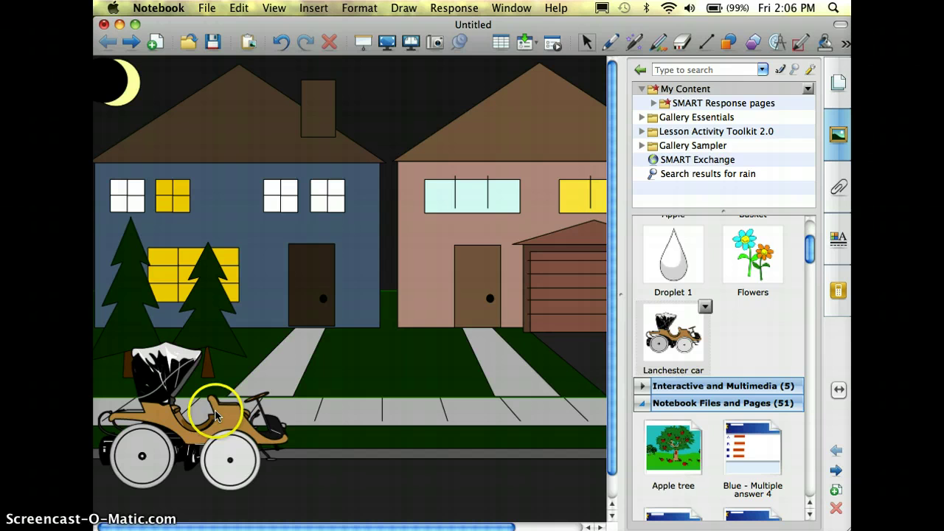
pyautogui.click(232, 421)
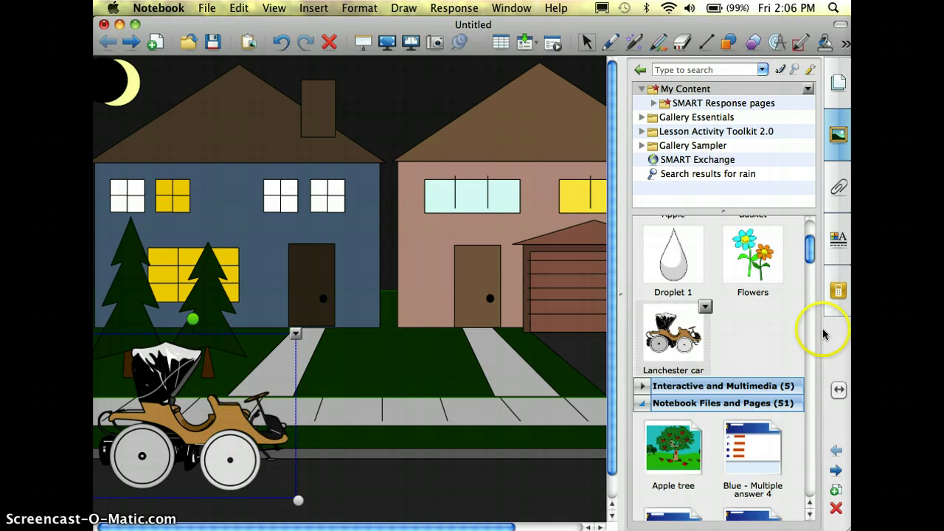
# - Give the car a Fly Out animation, direction Right, speed Slow
pyautogui.click(838, 239)
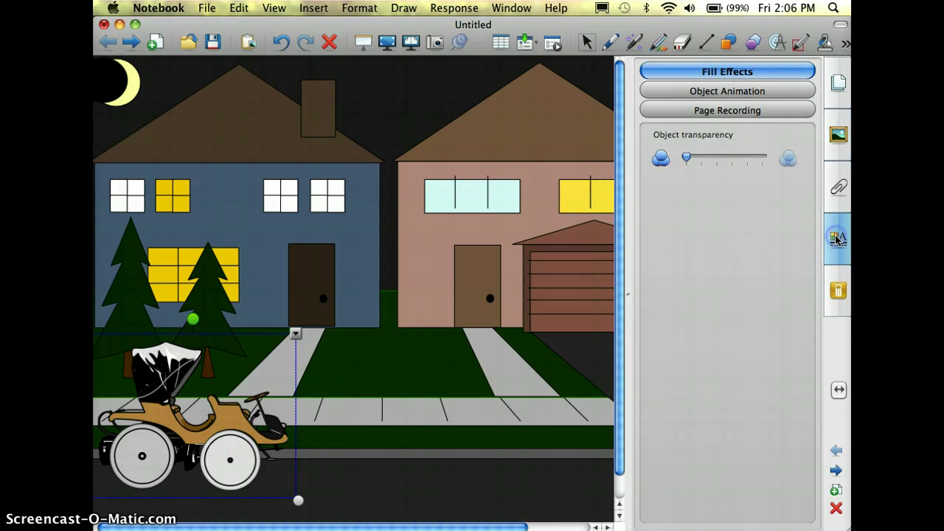
pyautogui.click(734, 93)
pyautogui.click(699, 177)
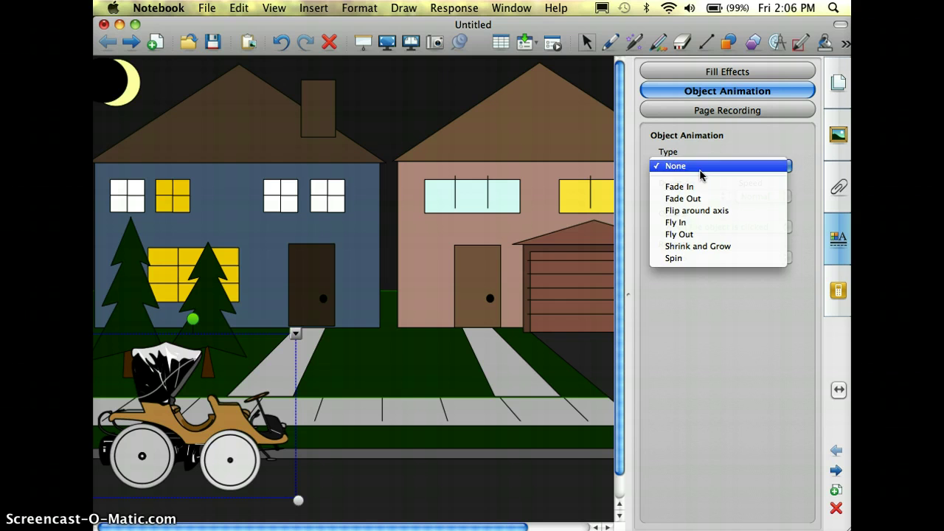
pyautogui.click(692, 234)
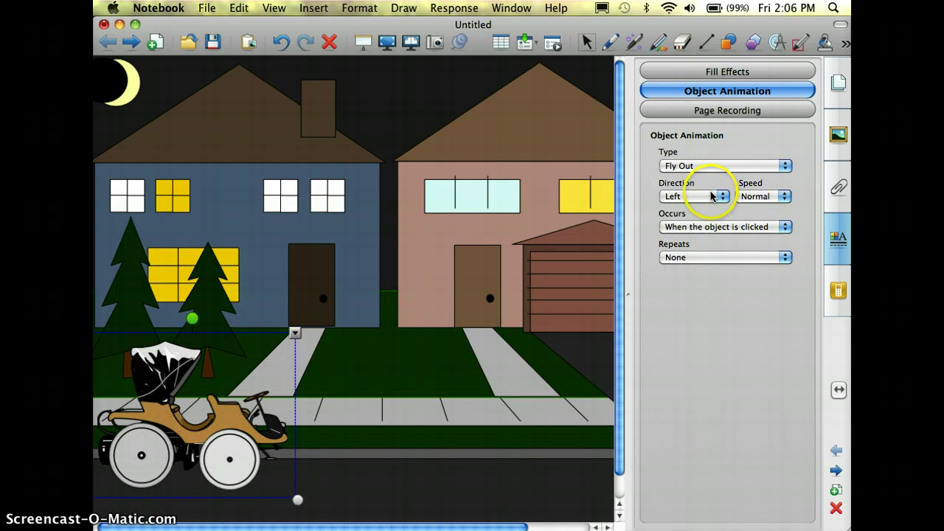
pyautogui.click(712, 195)
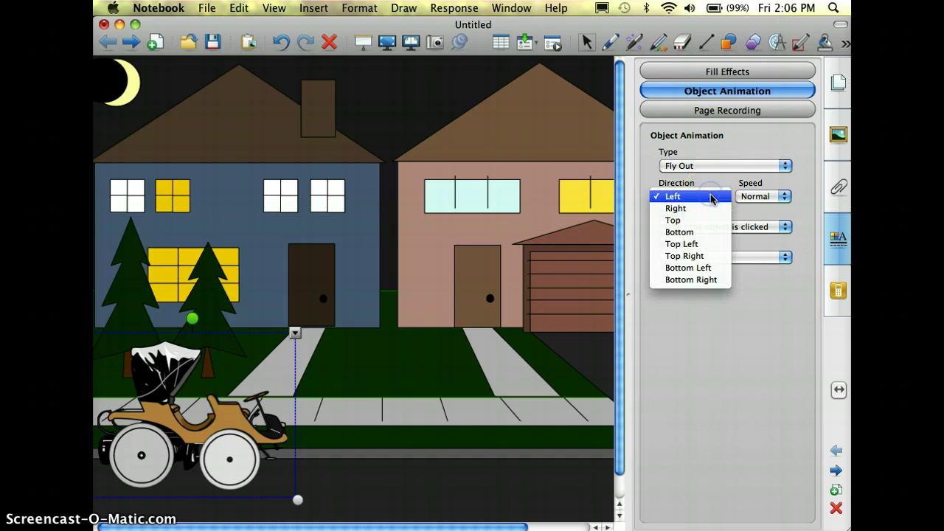
pyautogui.click(708, 208)
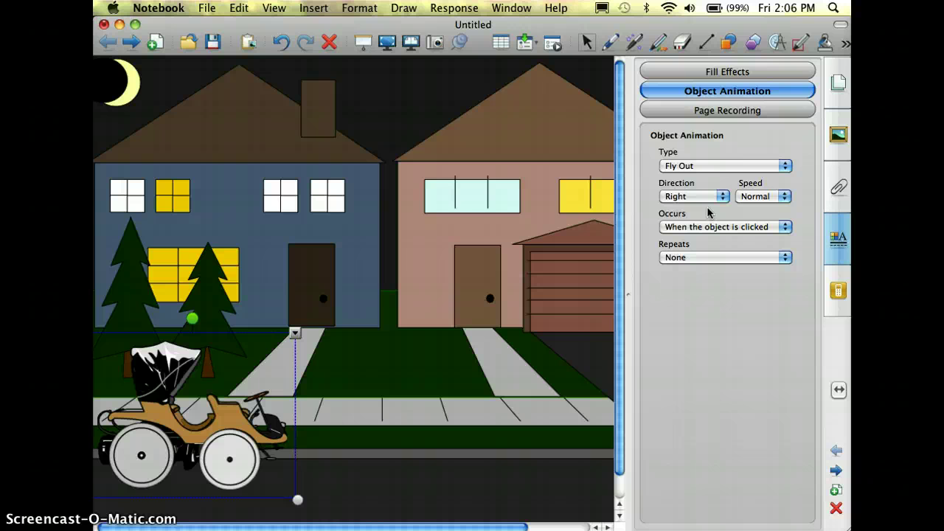
pyautogui.click(755, 196)
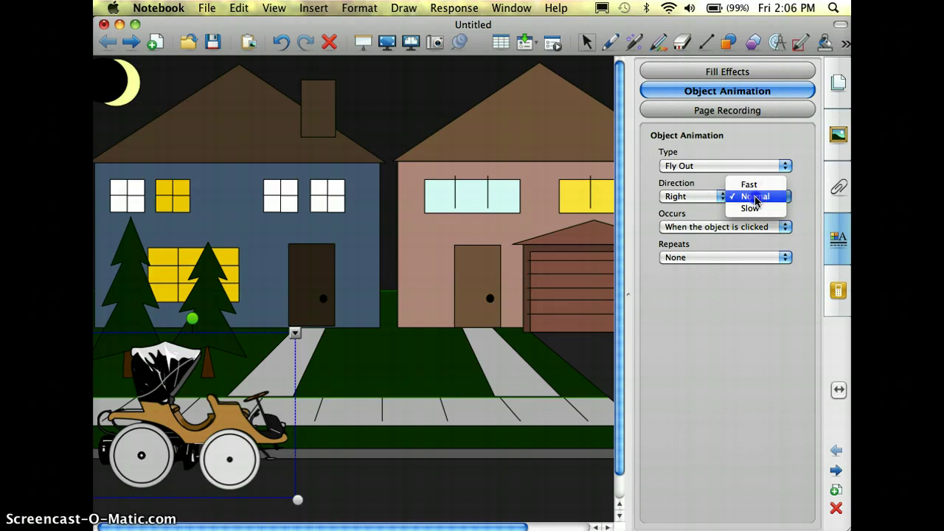
pyautogui.click(750, 209)
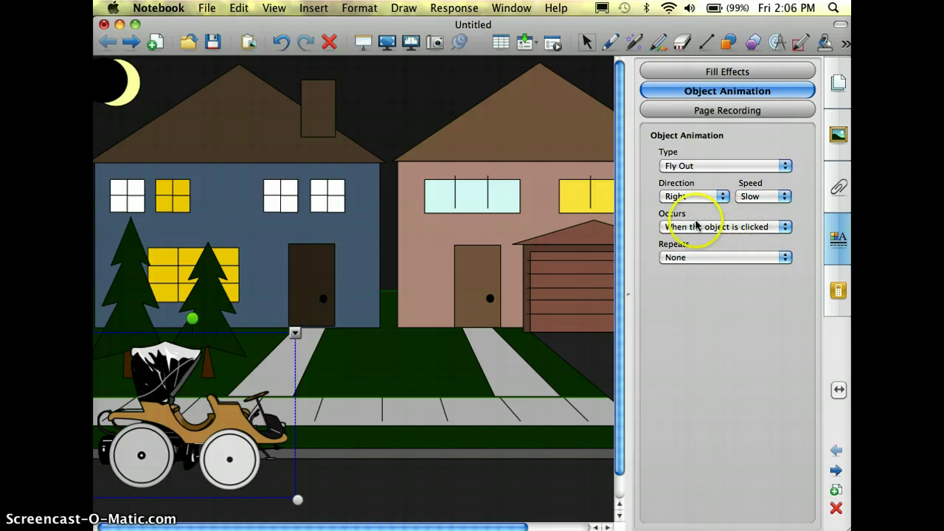
# - Click the car to test its fly-out animation
pyautogui.click(426, 463)
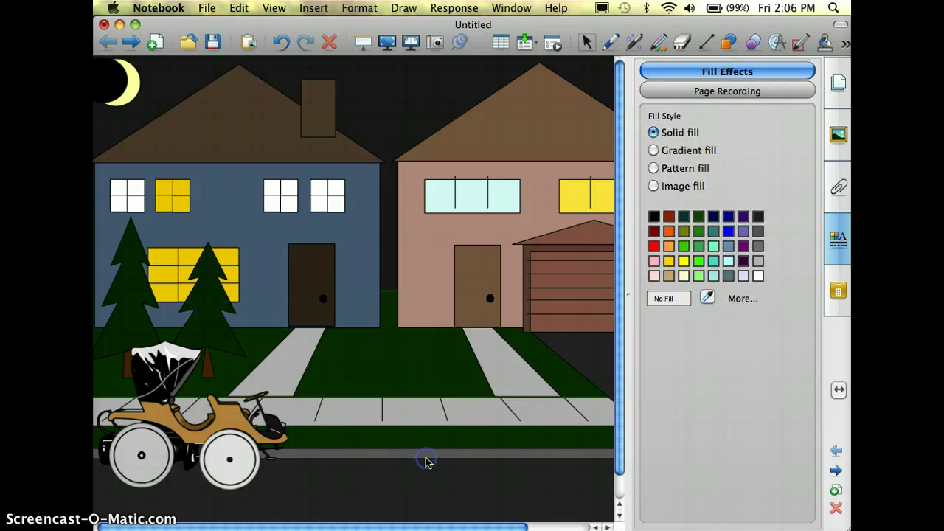
pyautogui.click(232, 432)
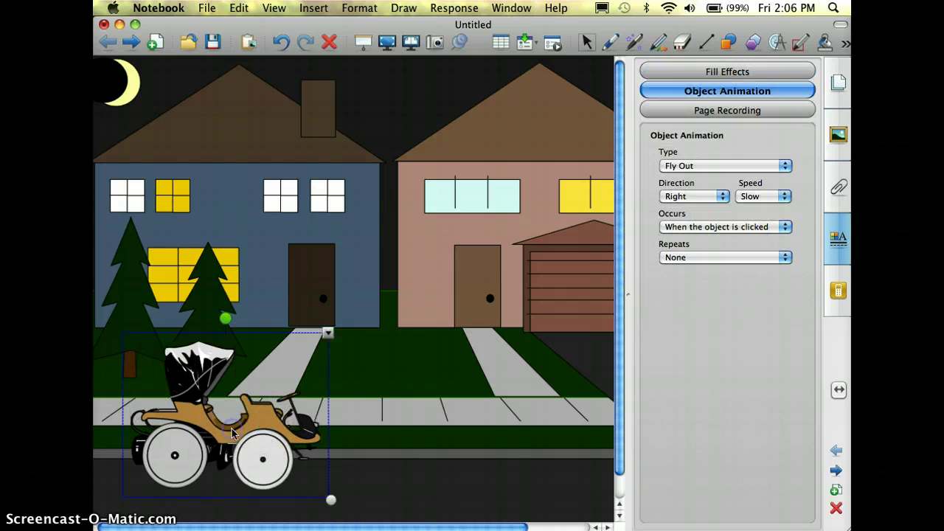
pyautogui.click(184, 481)
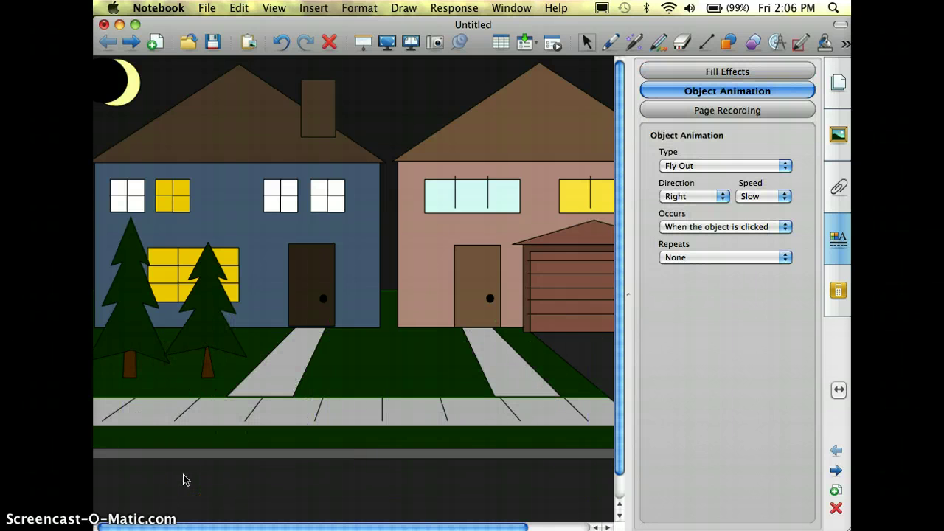
# - Add a new blank page and place the Flowers clip art in its centre
pyautogui.click(155, 43)
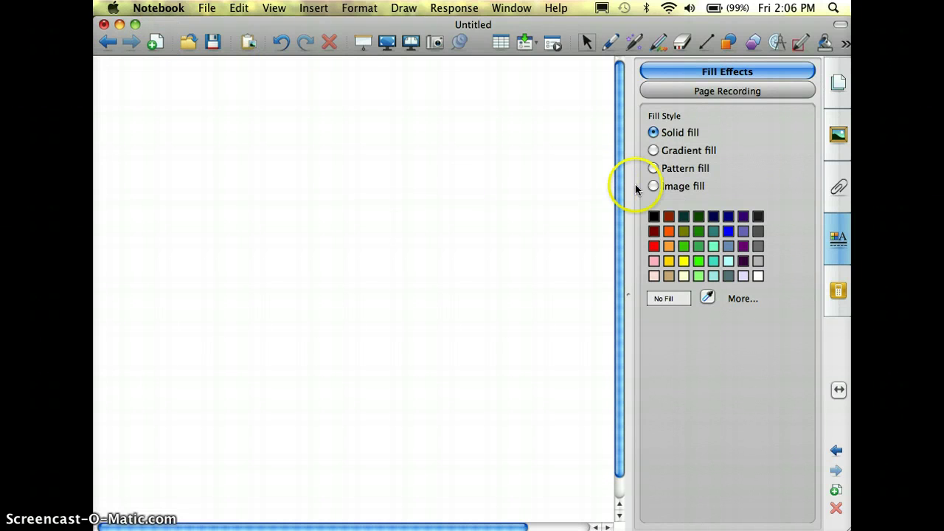
pyautogui.click(834, 147)
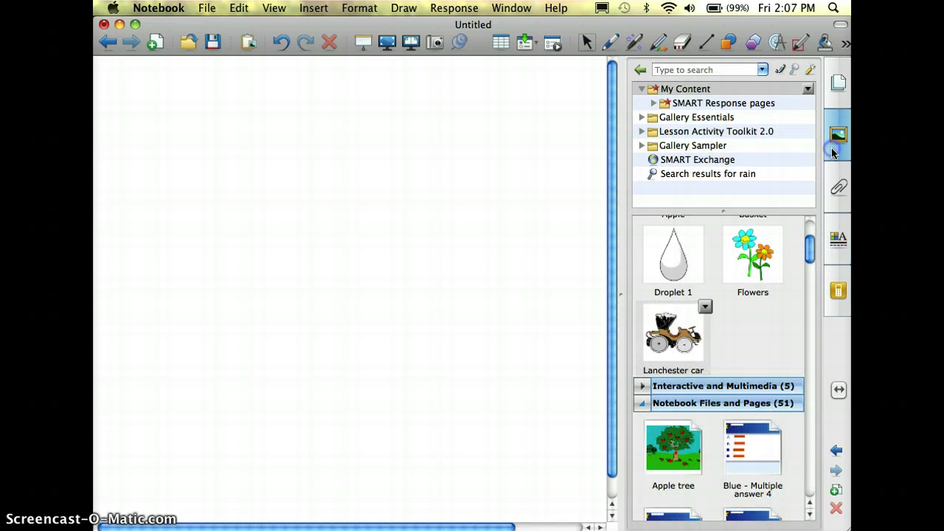
pyautogui.click(759, 266)
pyautogui.doubleClick(758, 266)
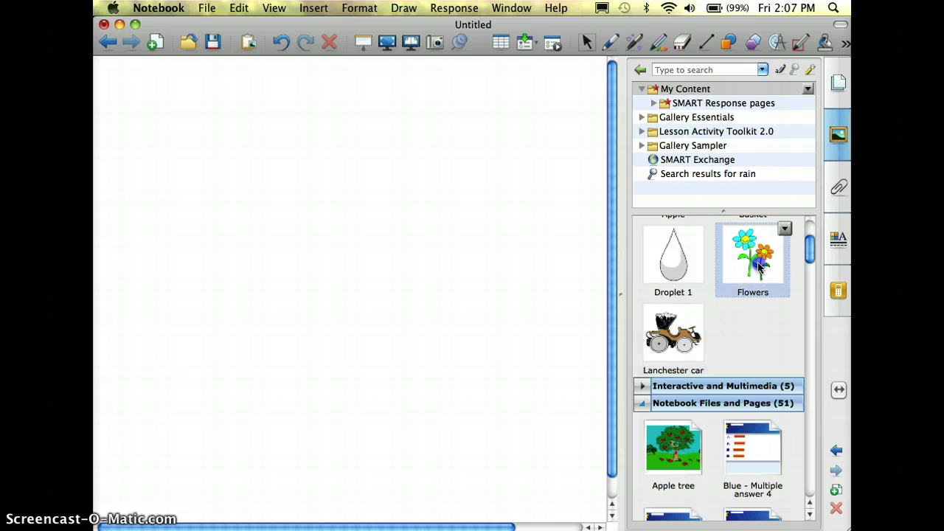
pyautogui.moveTo(194, 145); pyautogui.dragTo(395, 364)
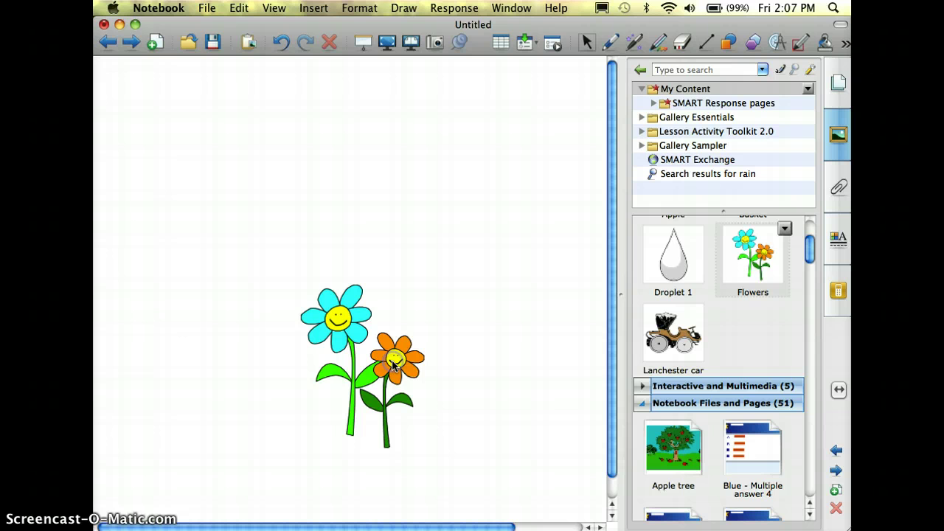
# - Insert Droplet 1 above the flowers and shrink it to raindrop size
pyautogui.click(674, 273)
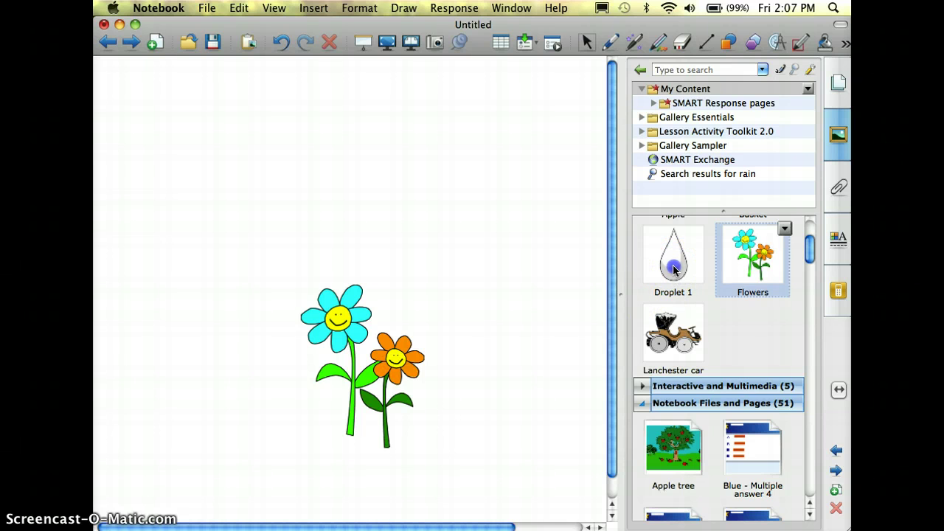
pyautogui.doubleClick(673, 271)
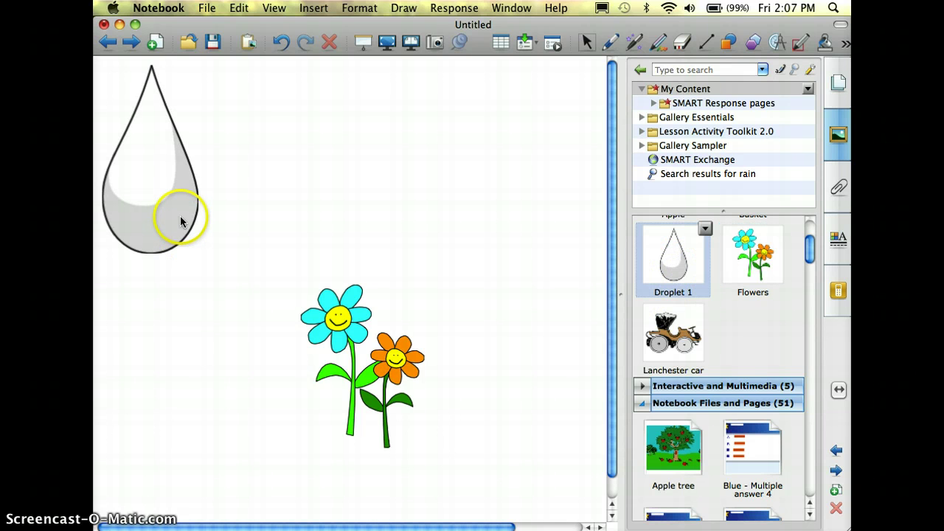
pyautogui.moveTo(181, 221); pyautogui.dragTo(244, 243)
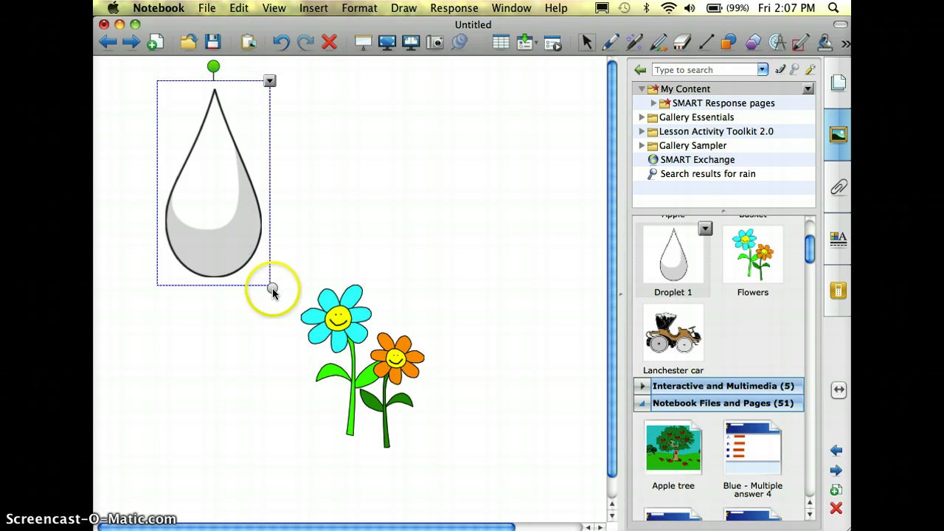
pyautogui.moveTo(272, 291); pyautogui.dragTo(260, 209)
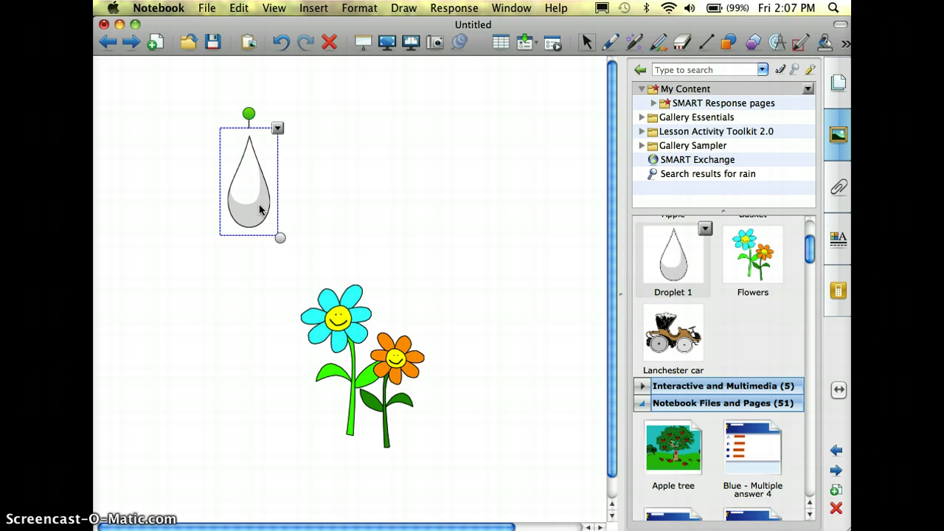
# - Duplicate the droplet with Cmd+D and scatter the six raindrops above the flowers
pyautogui.press('super+d')
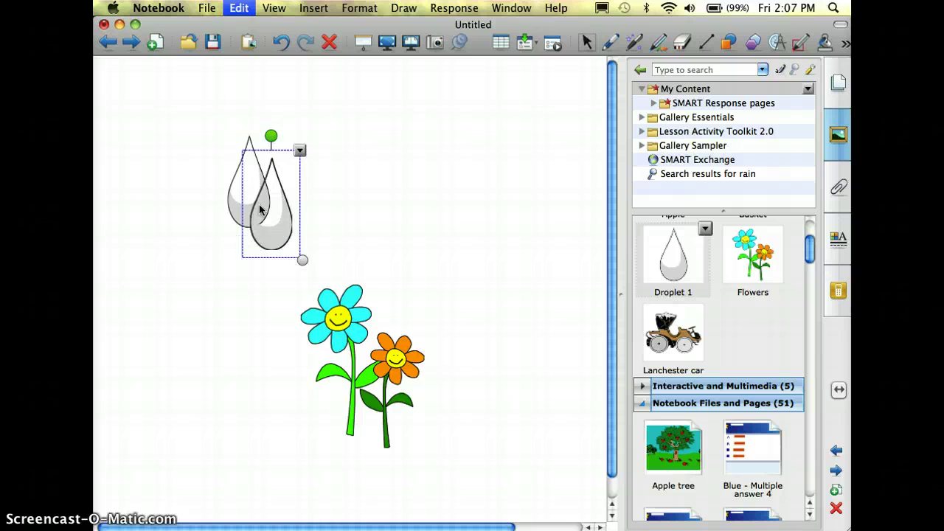
pyautogui.press('super+d')
pyautogui.press('super+d')
pyautogui.press('super+d')
pyautogui.press('super+d')
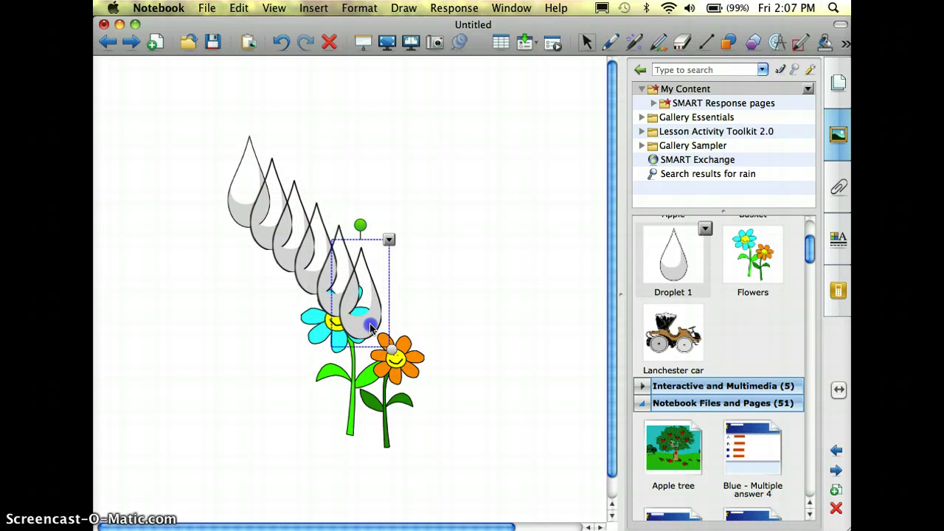
pyautogui.moveTo(367, 323); pyautogui.dragTo(490, 211)
pyautogui.moveTo(351, 302); pyautogui.dragTo(397, 163)
pyautogui.moveTo(324, 279); pyautogui.dragTo(432, 270)
pyautogui.moveTo(307, 256); pyautogui.dragTo(331, 147)
pyautogui.moveTo(282, 236); pyautogui.dragTo(311, 266)
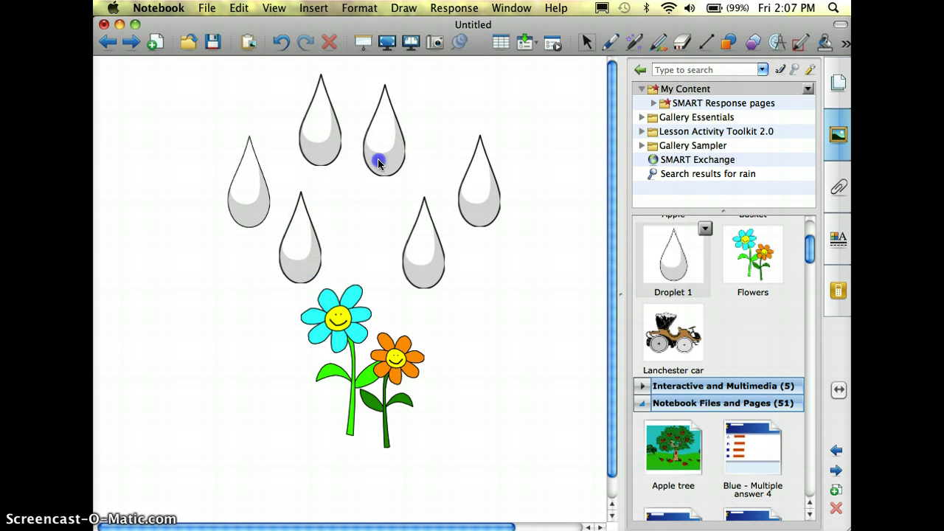
pyautogui.moveTo(379, 158); pyautogui.dragTo(371, 203)
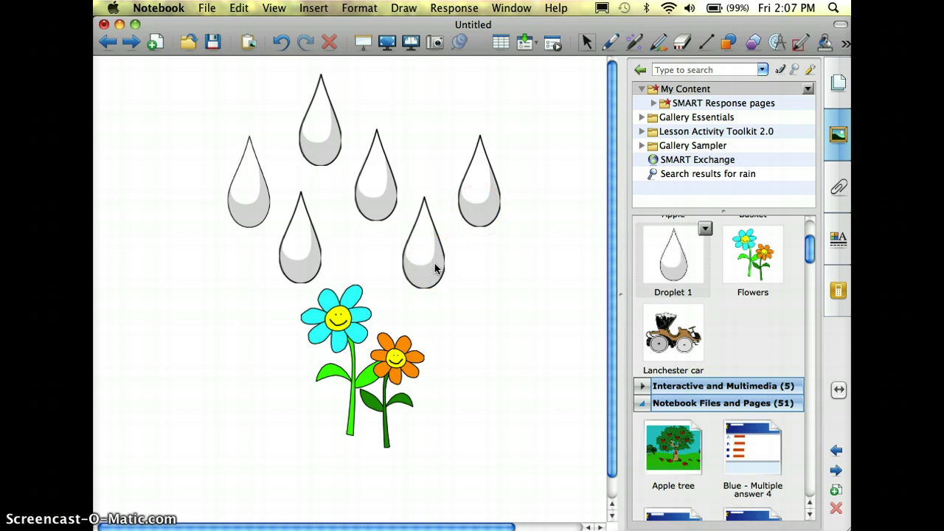
# - Give the rightmost raindrop a Fly In animation from the Top
pyautogui.click(478, 205)
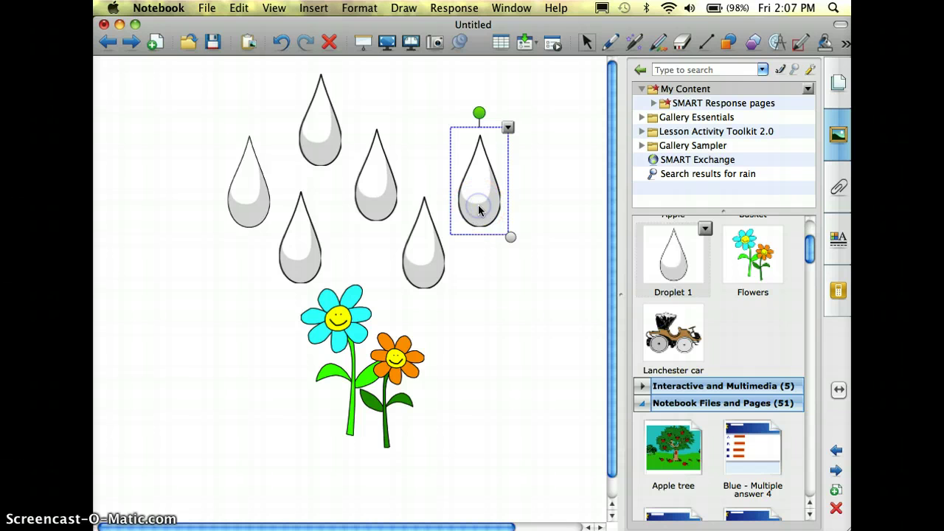
pyautogui.click(837, 240)
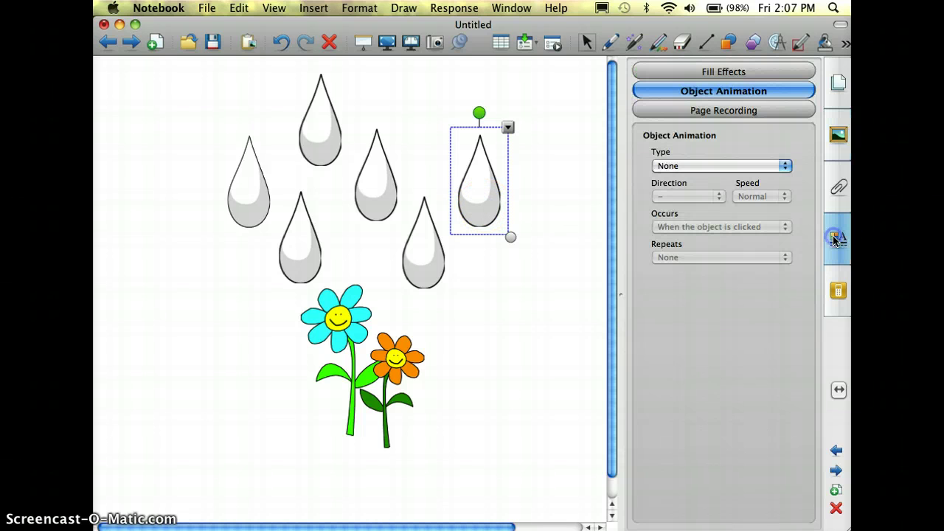
pyautogui.click(685, 166)
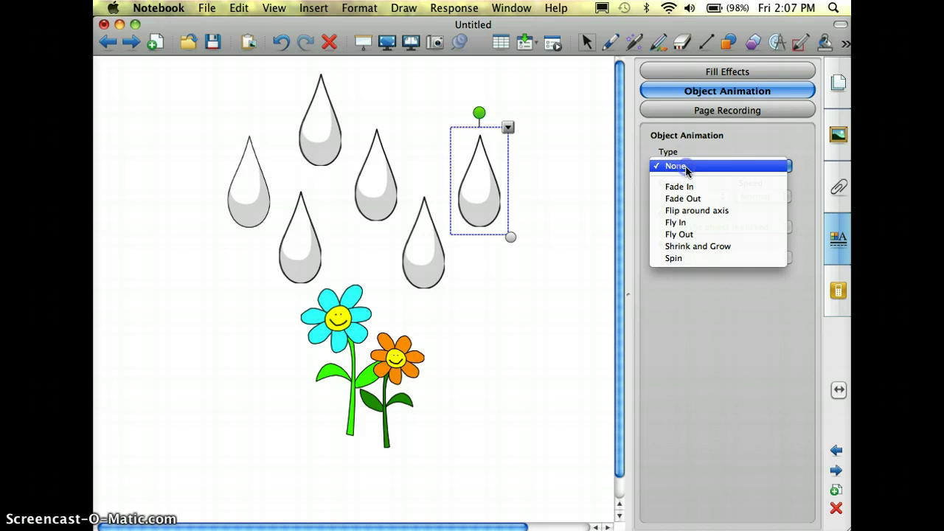
pyautogui.moveTo(687, 179); pyautogui.dragTo(686, 225)
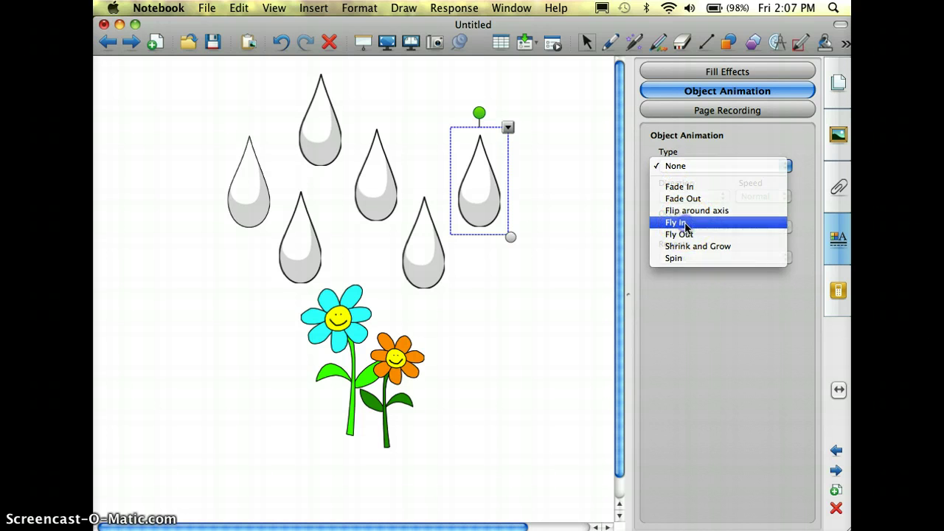
pyautogui.click(686, 225)
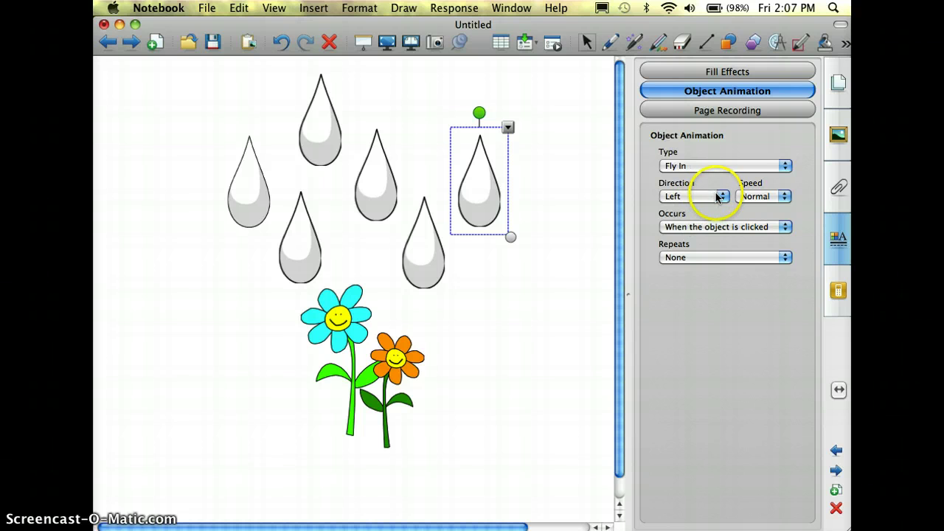
pyautogui.click(718, 197)
pyautogui.moveTo(715, 205); pyautogui.dragTo(710, 219)
# - Set its speed to Slow, starting when the page is entered, repeating Forever
pyautogui.click(784, 198)
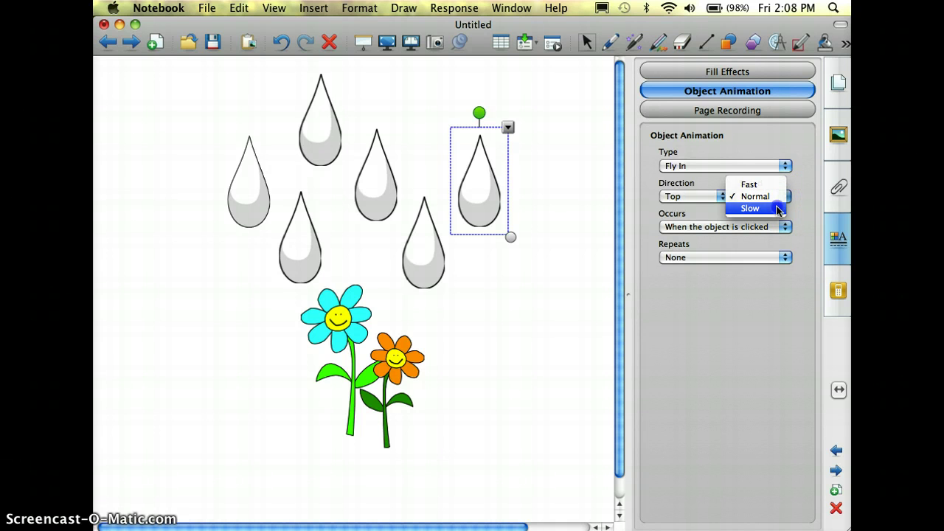
pyautogui.click(775, 207)
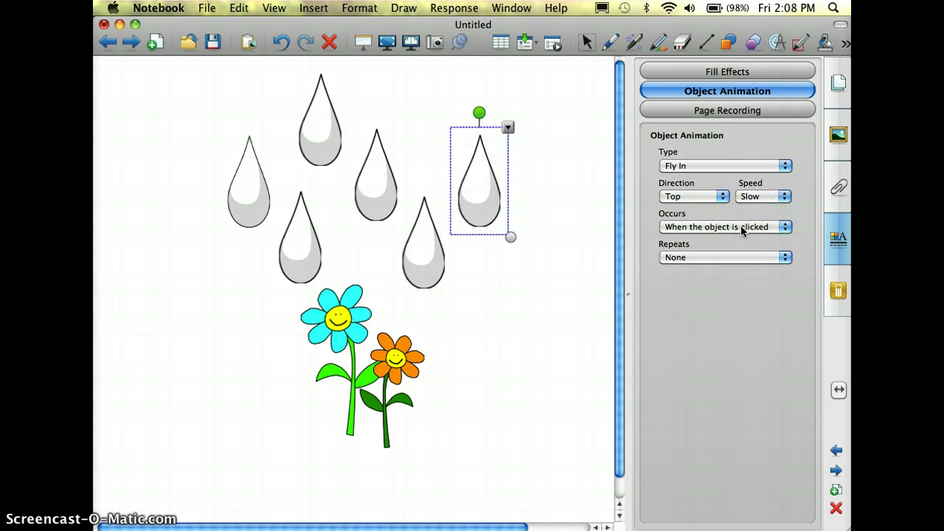
pyautogui.click(742, 228)
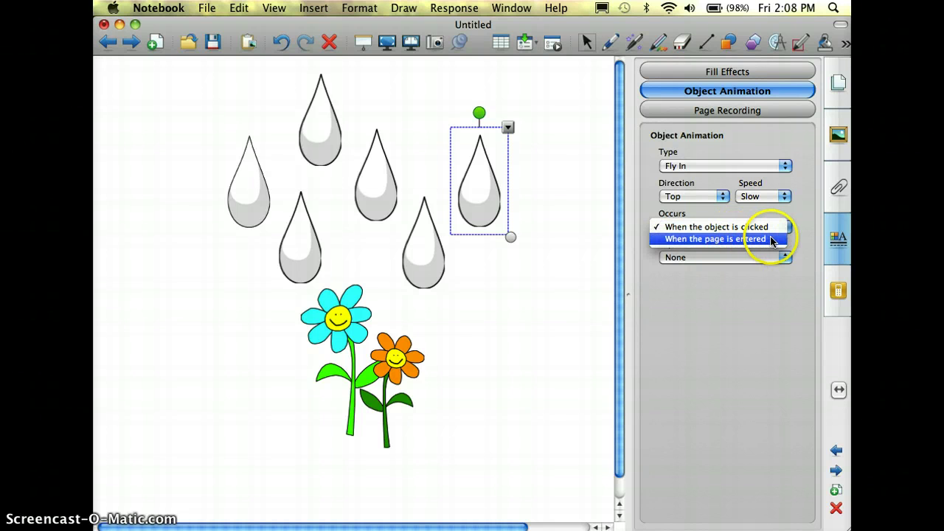
pyautogui.click(771, 241)
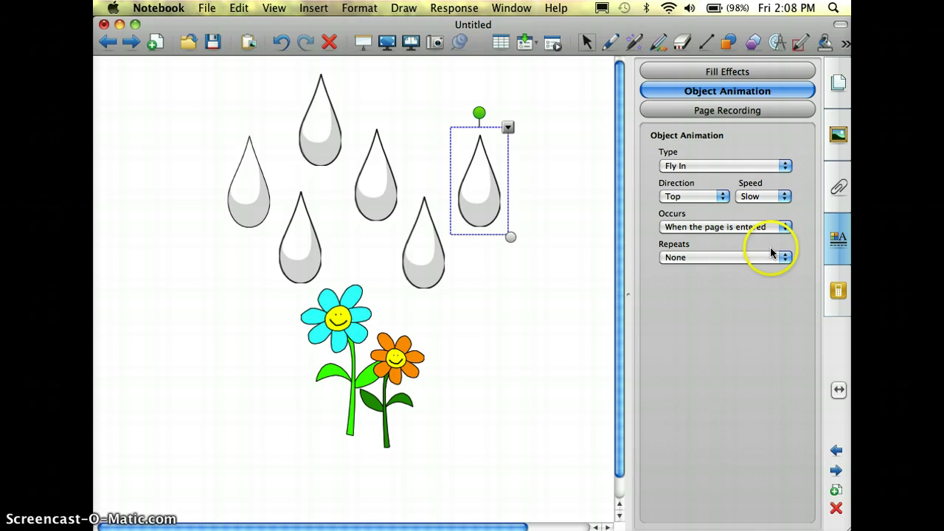
pyautogui.click(771, 256)
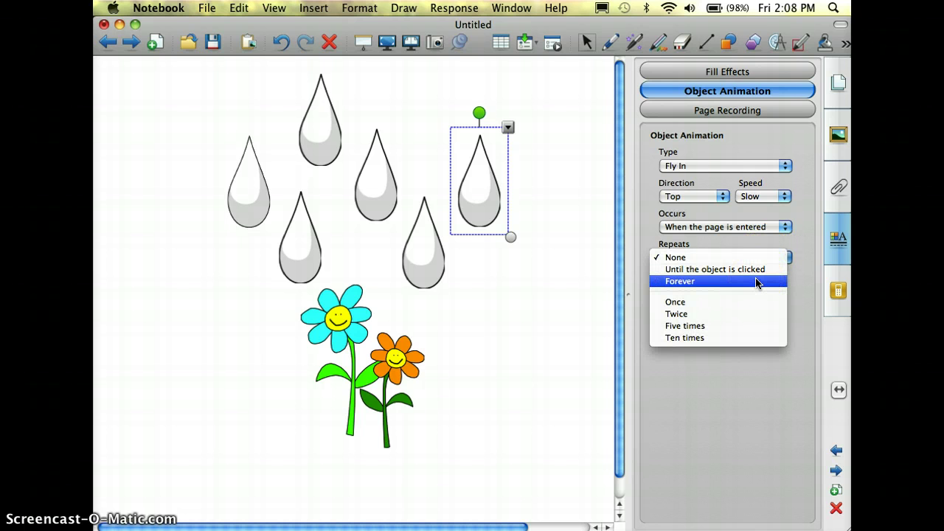
pyautogui.click(758, 281)
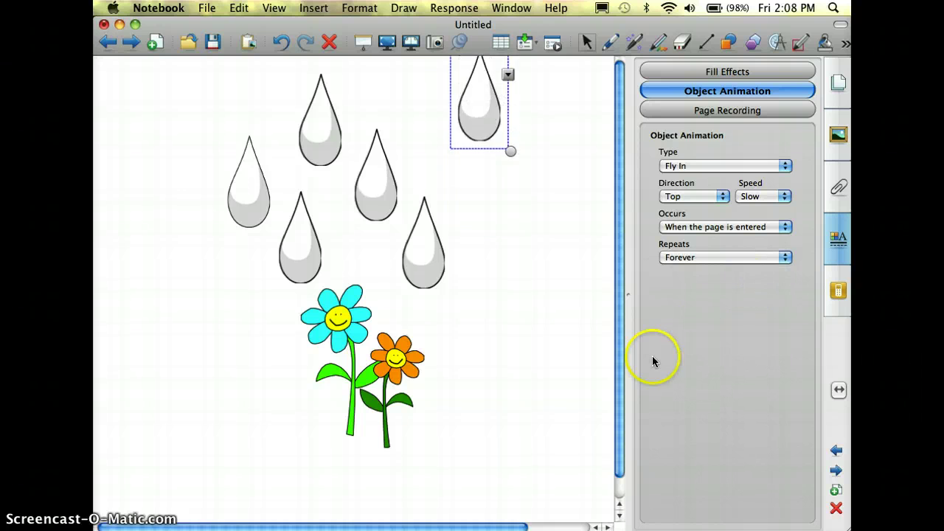
# - Animate the lower-right raindrop: Fly In from Top, Slow, on page entry, repeating Forever
pyautogui.click(431, 274)
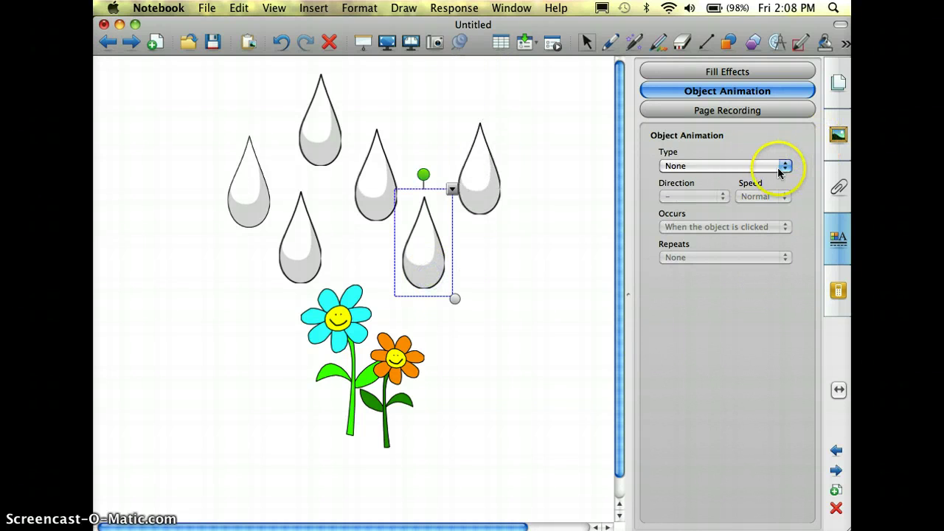
pyautogui.click(778, 167)
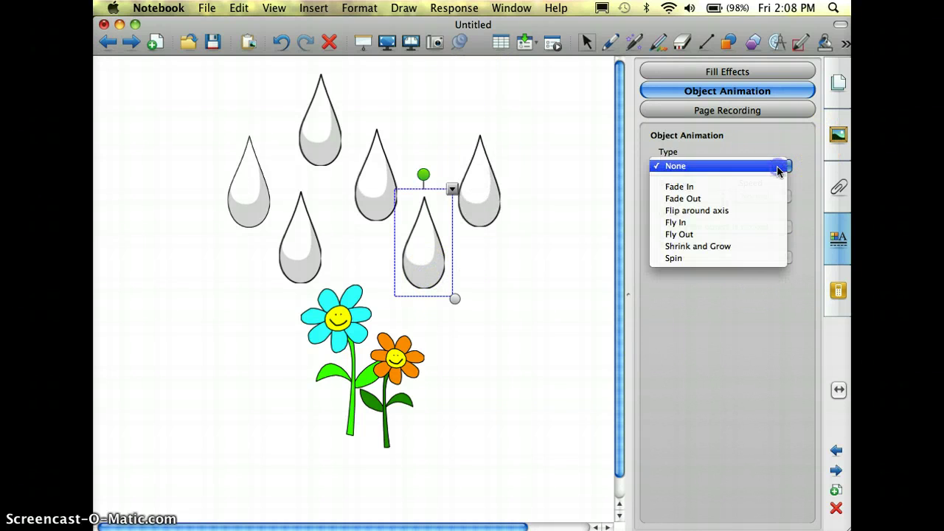
pyautogui.click(763, 223)
pyautogui.click(720, 195)
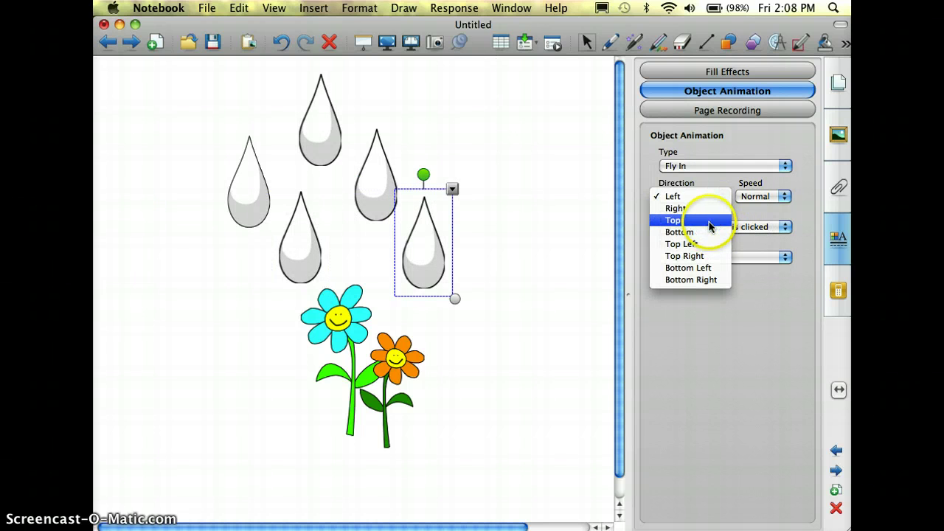
pyautogui.click(708, 220)
pyautogui.click(784, 196)
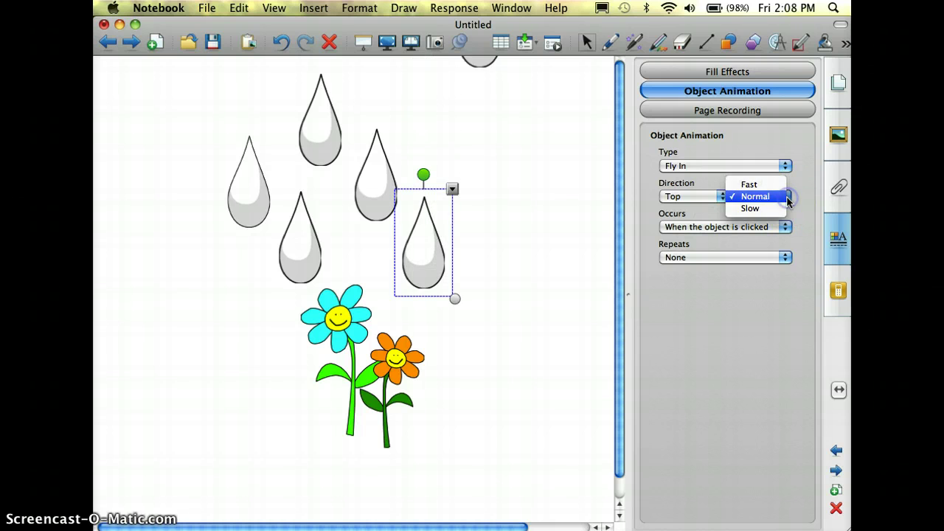
pyautogui.click(780, 209)
pyautogui.click(780, 226)
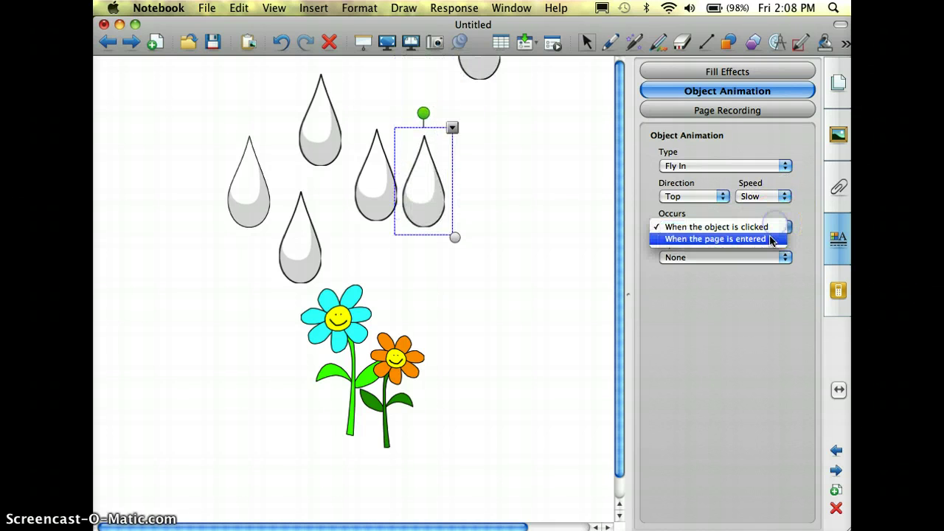
pyautogui.click(768, 241)
pyautogui.click(770, 256)
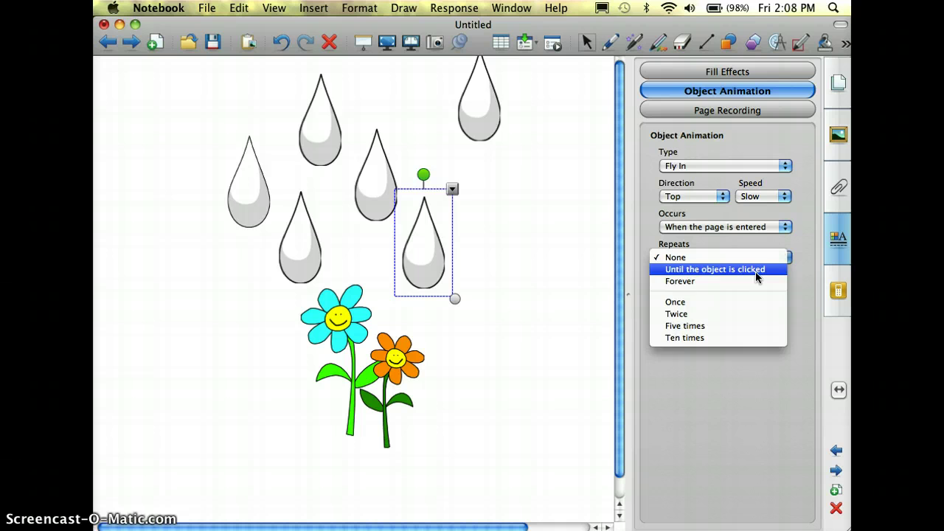
pyautogui.click(751, 281)
# - Give the middle raindrop the same Fly In, Top, Slow, page-entry, Forever animation
pyautogui.click(371, 213)
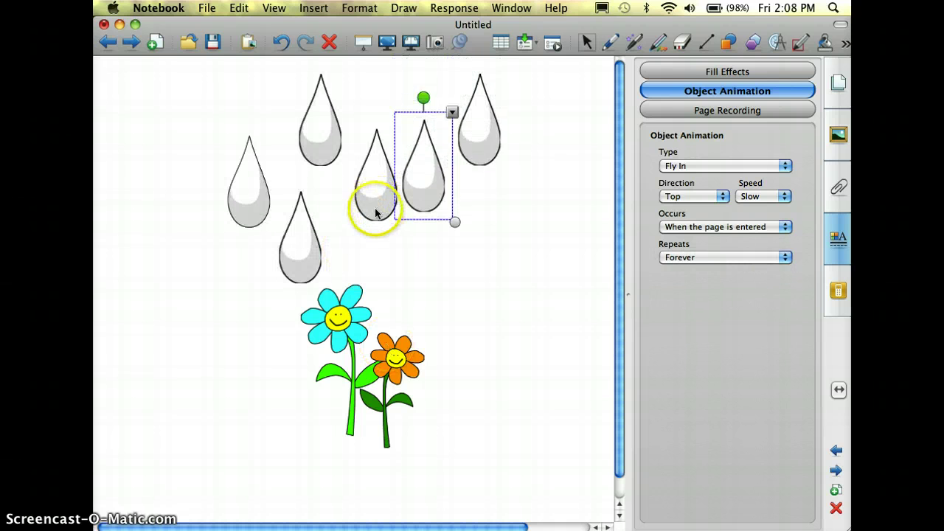
pyautogui.click(697, 166)
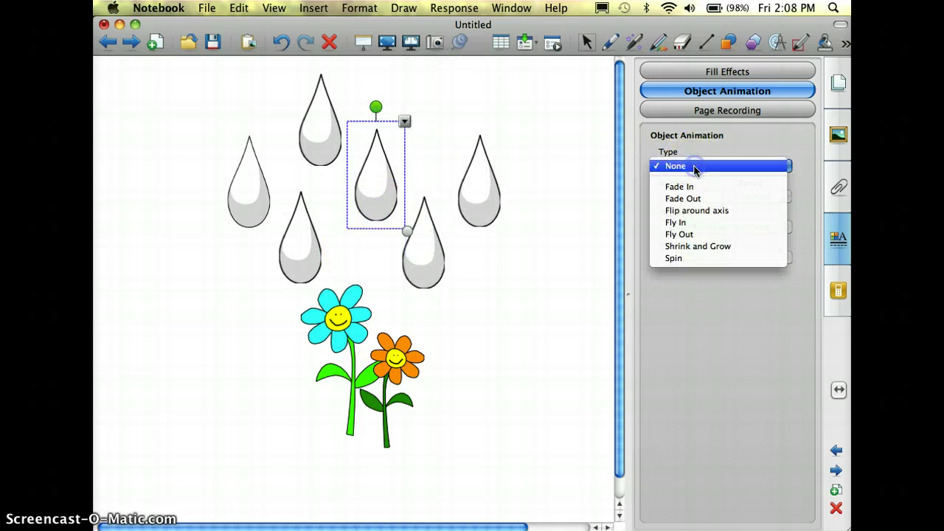
pyautogui.click(686, 222)
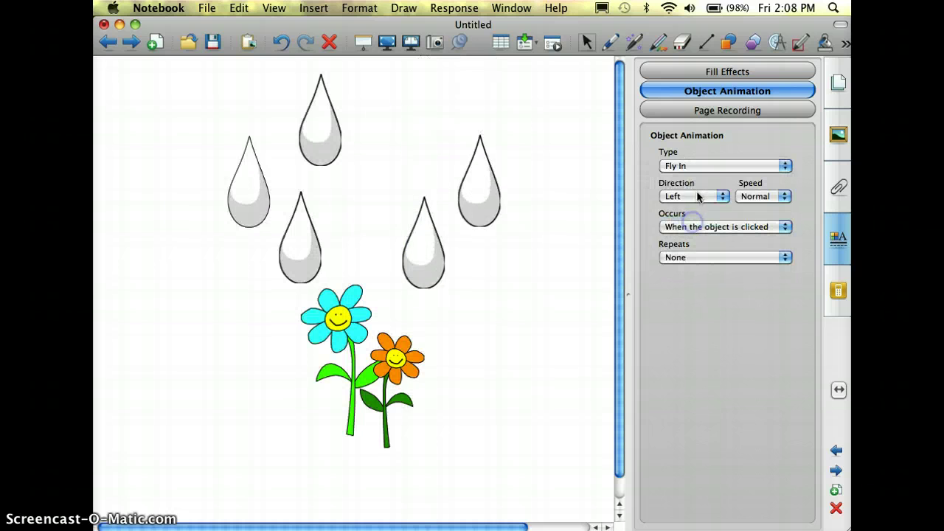
pyautogui.click(698, 196)
pyautogui.click(690, 220)
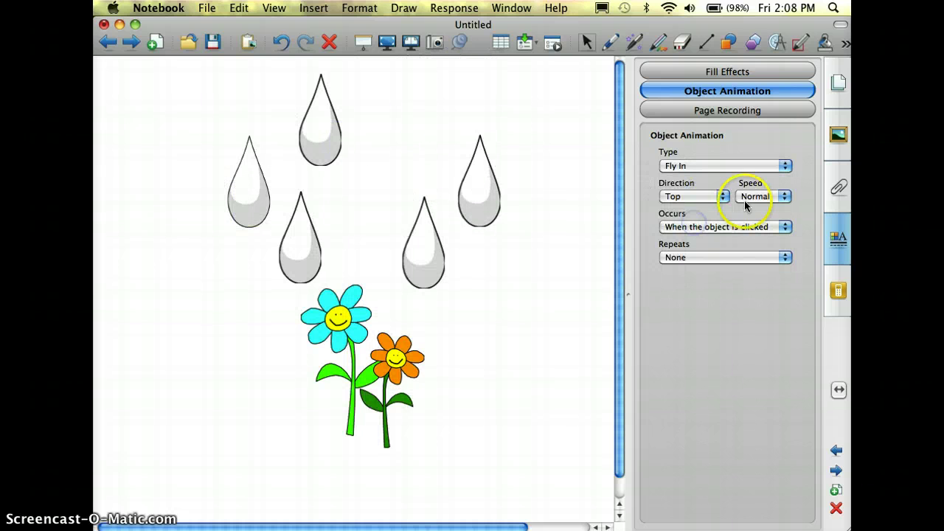
pyautogui.click(749, 196)
pyautogui.click(748, 209)
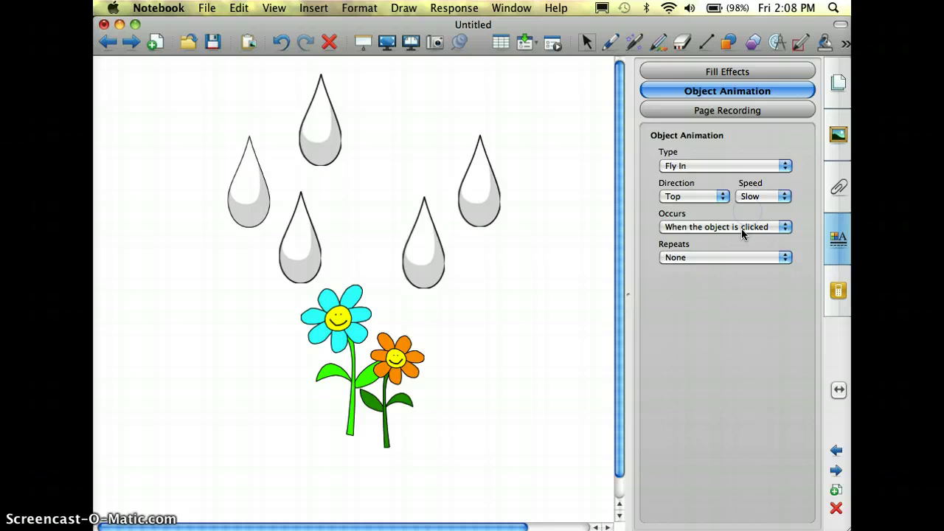
pyautogui.click(742, 227)
pyautogui.click(739, 243)
pyautogui.click(738, 256)
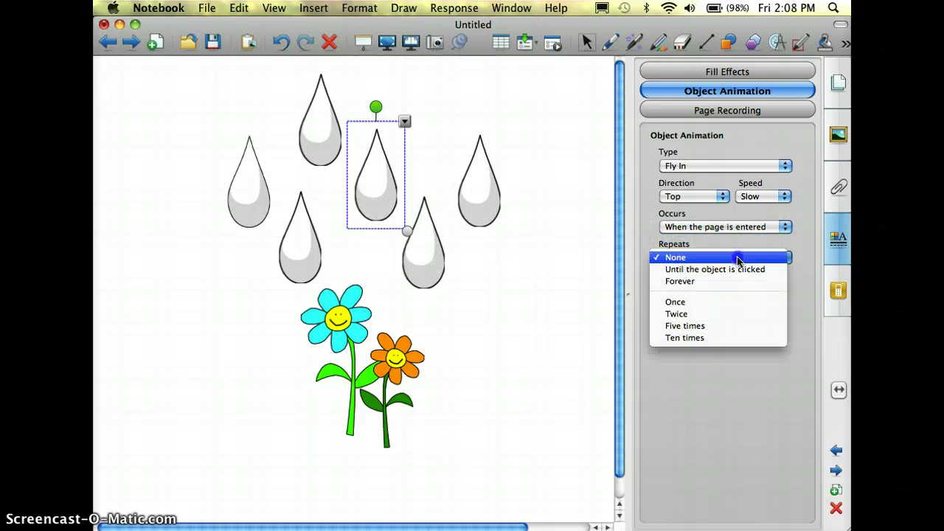
pyautogui.click(733, 280)
# - Give the upper-left raindrop the same Fly In, Top, Slow, page-entry, Forever animation
pyautogui.click(540, 329)
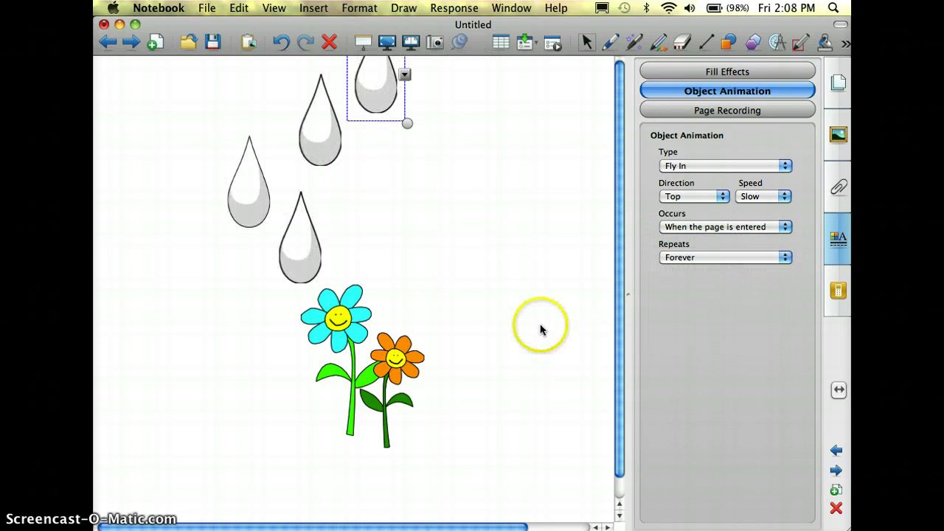
pyautogui.click(311, 196)
pyautogui.click(321, 154)
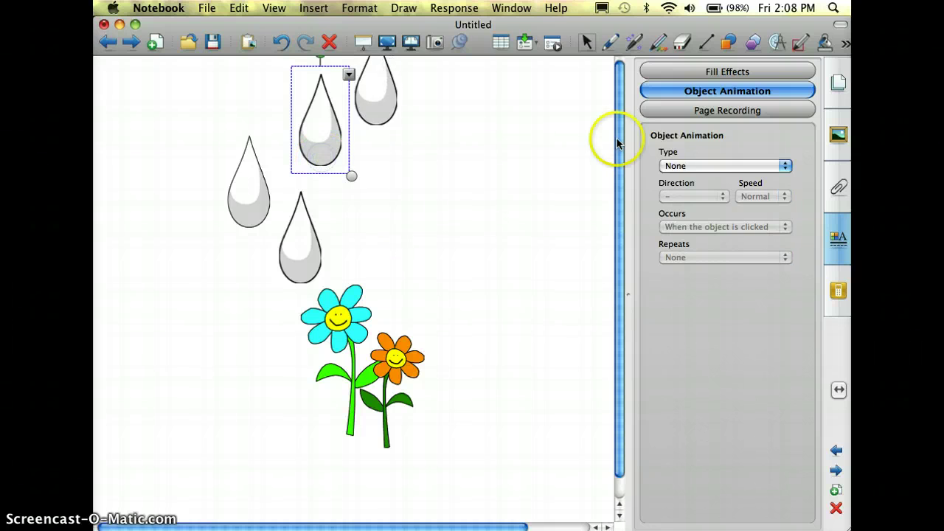
pyautogui.click(712, 167)
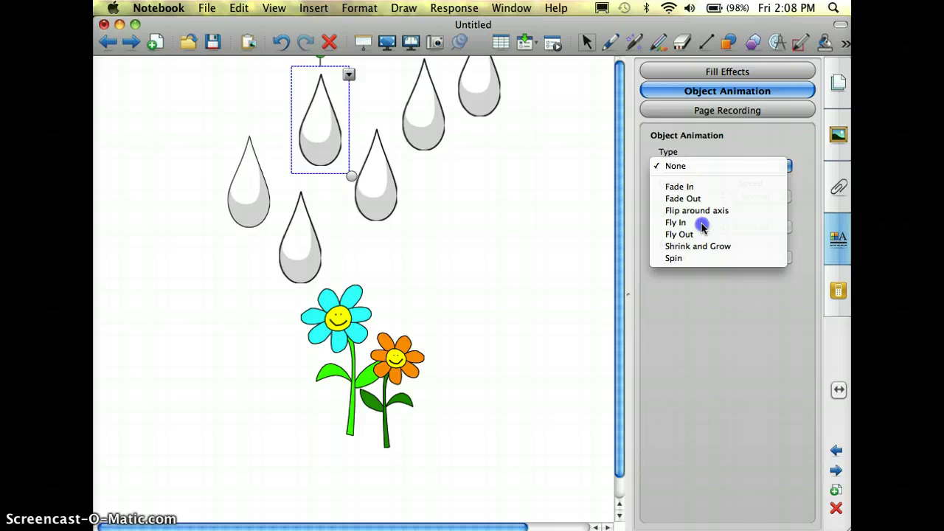
pyautogui.click(700, 223)
pyautogui.click(698, 197)
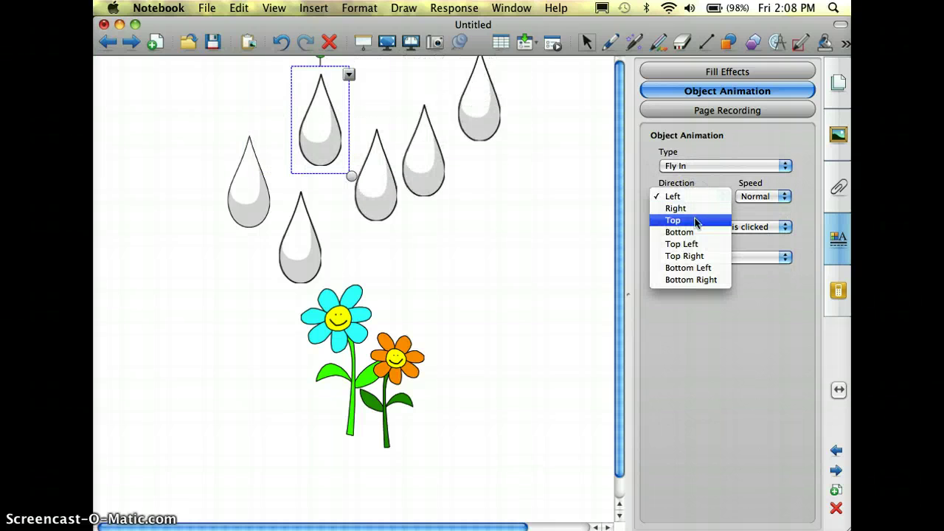
pyautogui.click(696, 220)
pyautogui.click(748, 198)
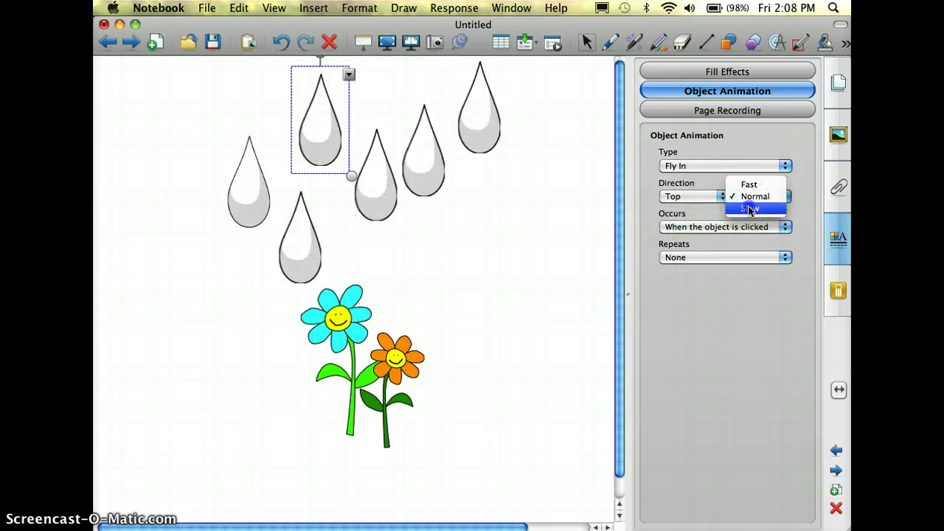
pyautogui.click(749, 210)
pyautogui.click(728, 229)
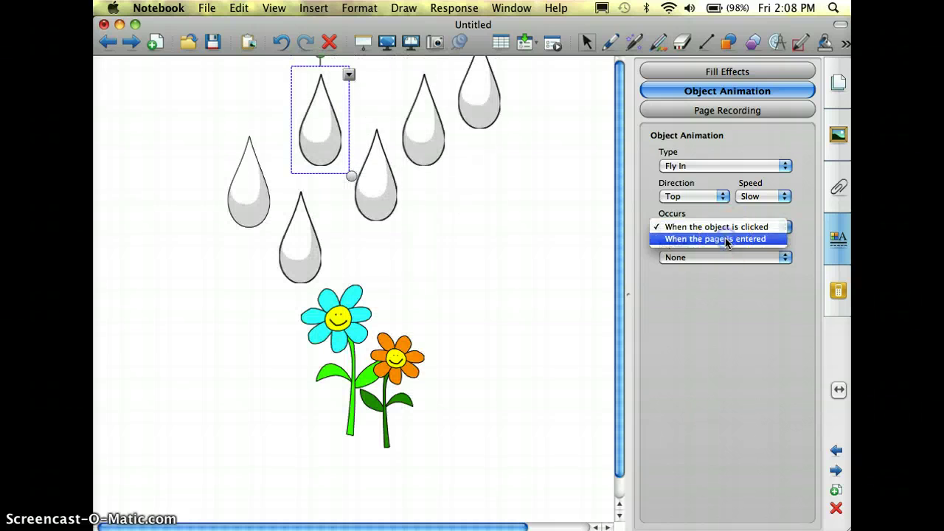
pyautogui.click(727, 239)
pyautogui.click(721, 258)
pyautogui.click(713, 282)
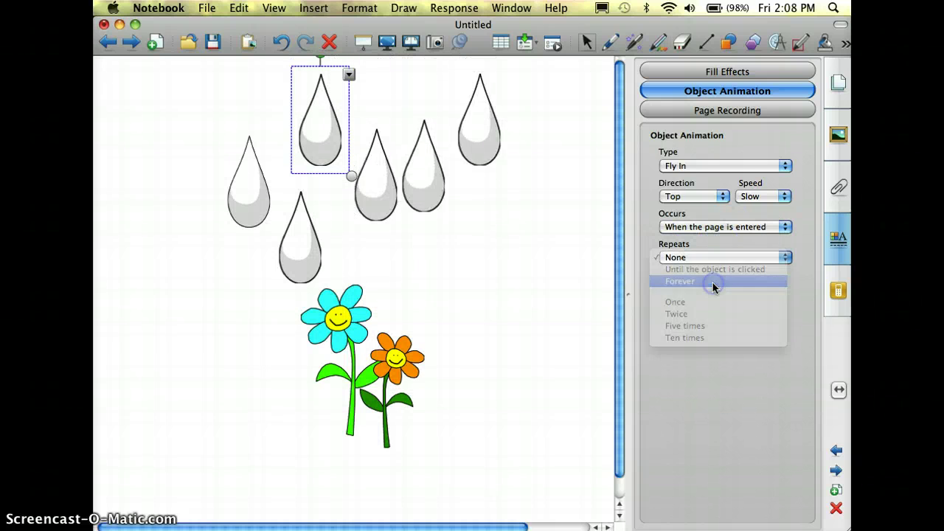
pyautogui.click(347, 301)
# - Animate the next raindrop: Fly In from Top, Slow, on page entry, repeating Forever
pyautogui.click(304, 280)
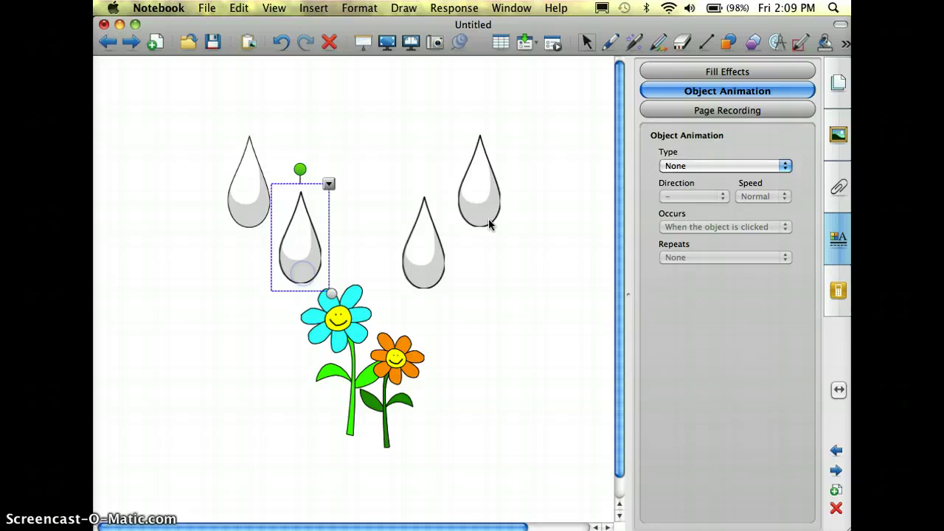
pyautogui.click(697, 164)
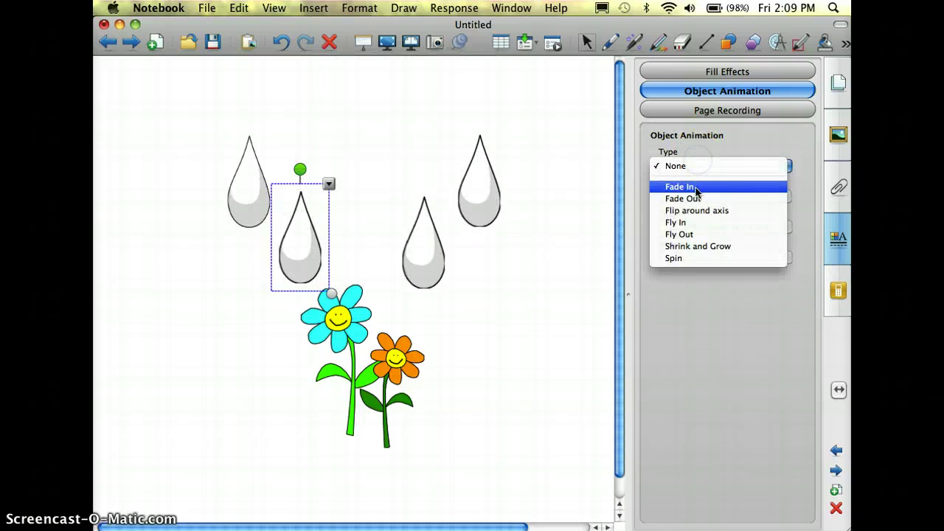
pyautogui.click(689, 225)
pyautogui.click(692, 197)
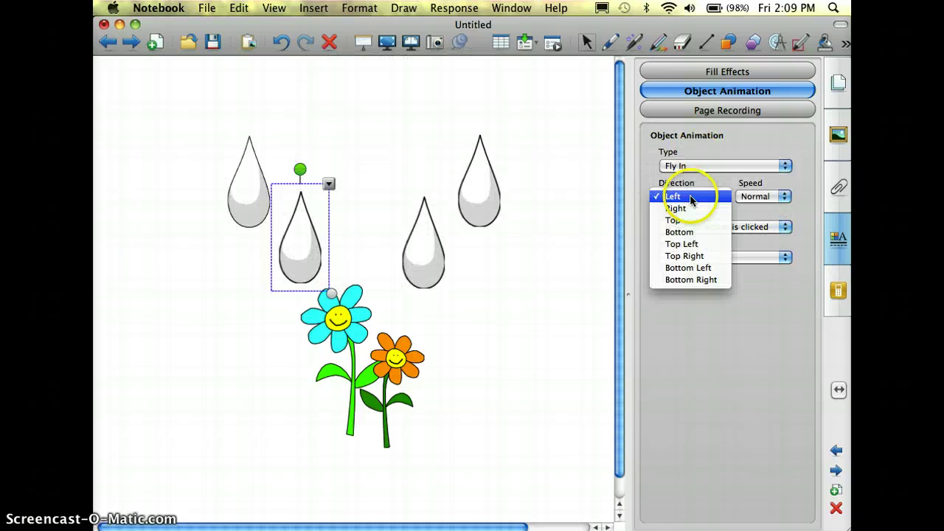
pyautogui.click(691, 221)
pyautogui.click(761, 197)
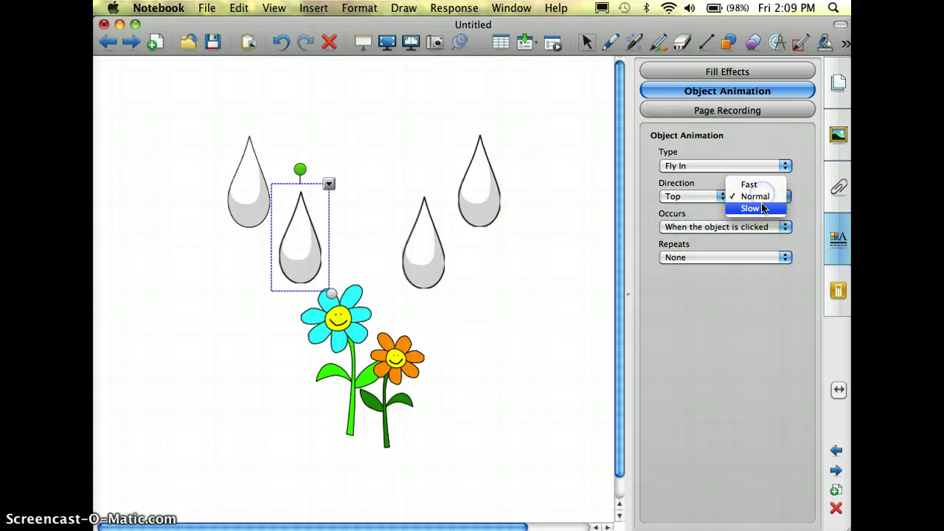
pyautogui.click(763, 209)
pyautogui.click(746, 227)
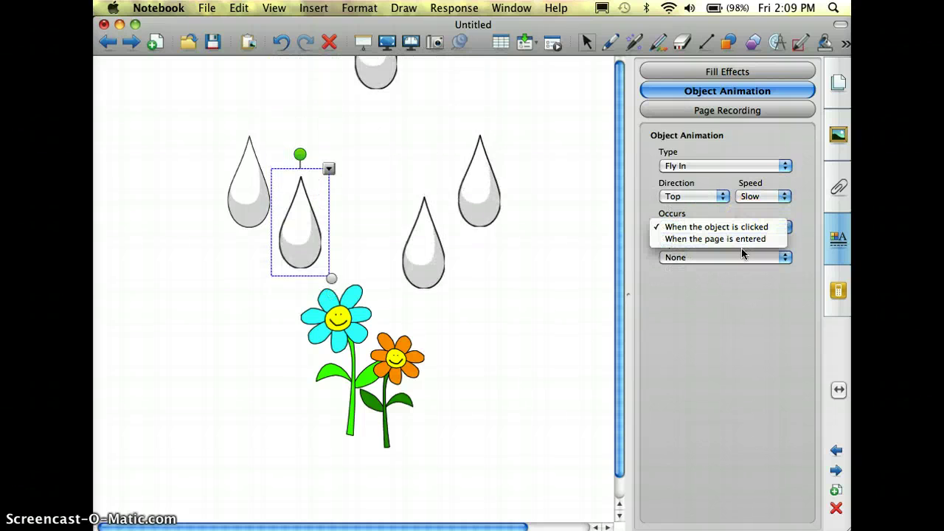
pyautogui.click(740, 239)
pyautogui.click(741, 256)
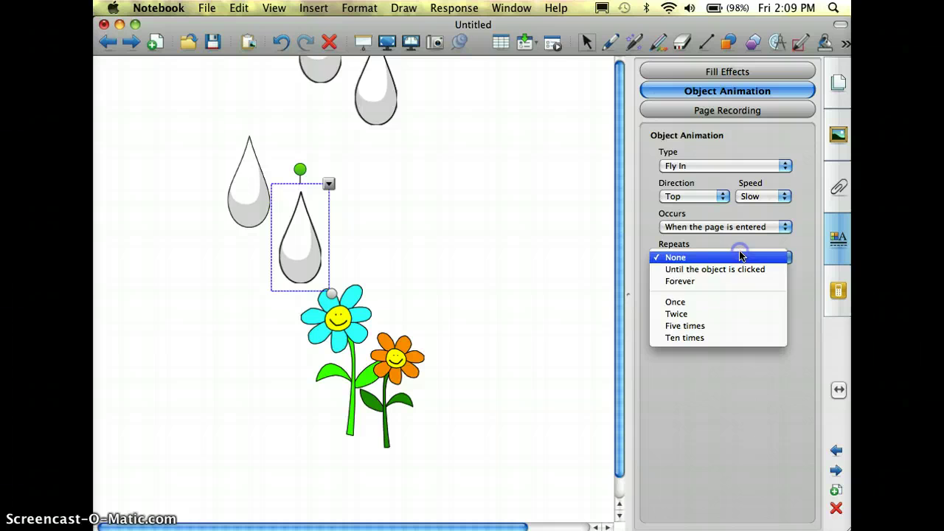
pyautogui.click(720, 281)
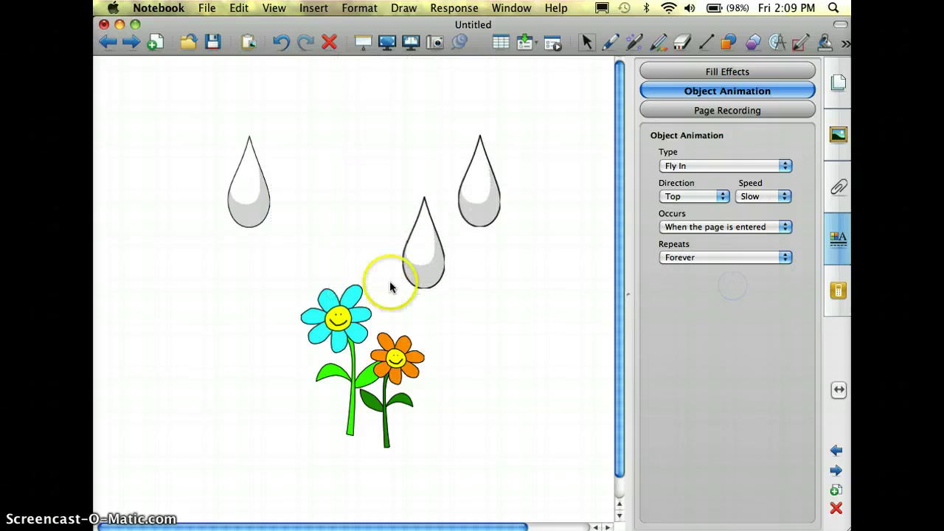
# - Give the leftmost raindrop the same animation, then show the page thumbnails
pyautogui.click(253, 215)
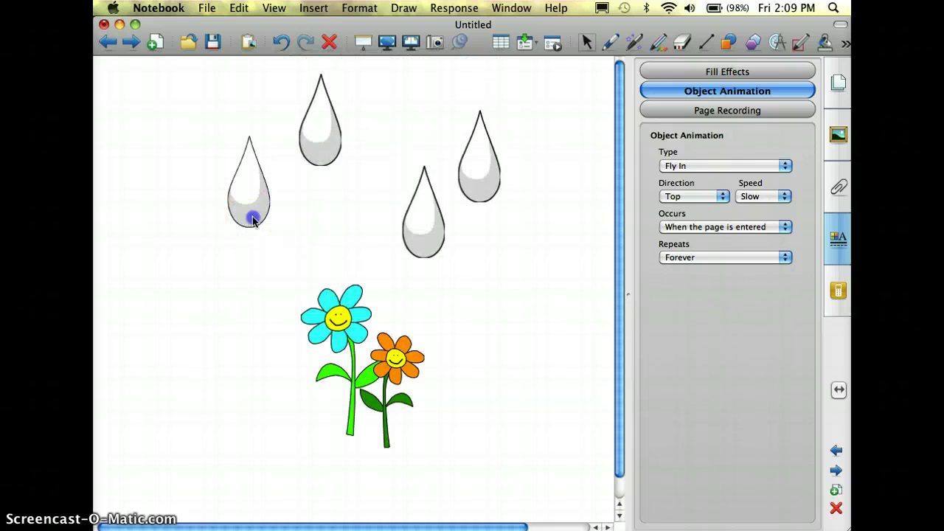
pyautogui.click(687, 166)
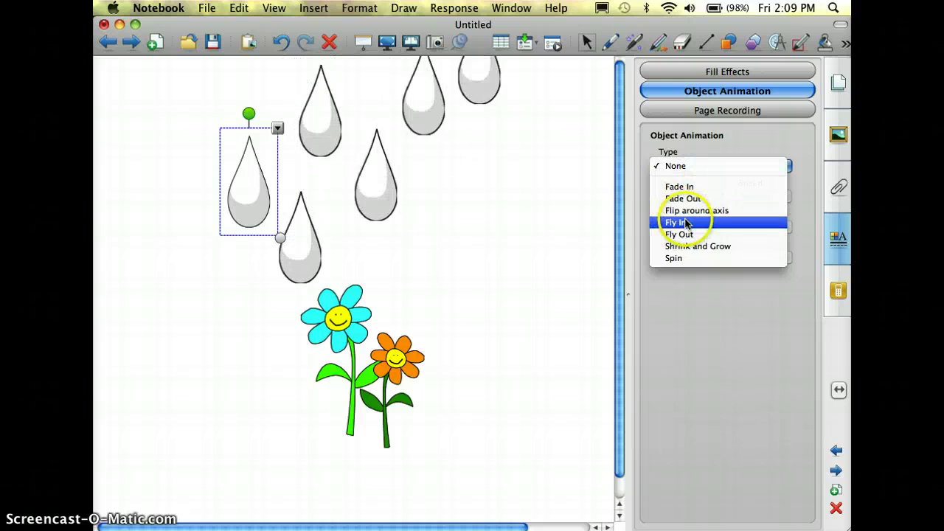
pyautogui.click(686, 222)
pyautogui.click(710, 196)
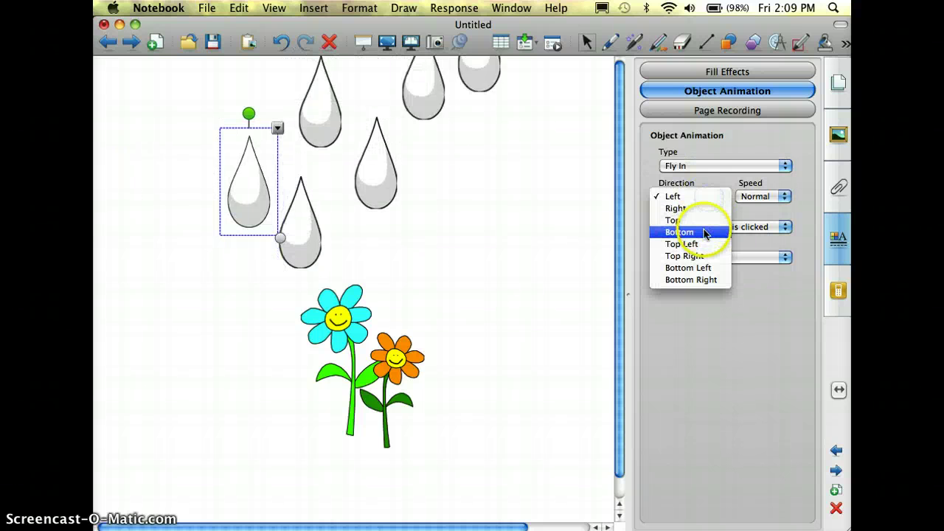
pyautogui.click(701, 220)
pyautogui.click(765, 196)
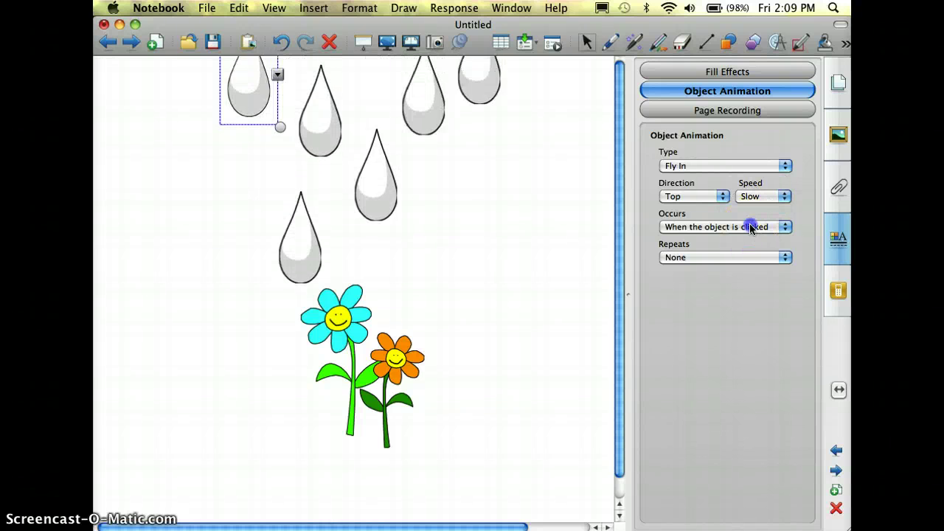
pyautogui.click(750, 225)
pyautogui.click(736, 257)
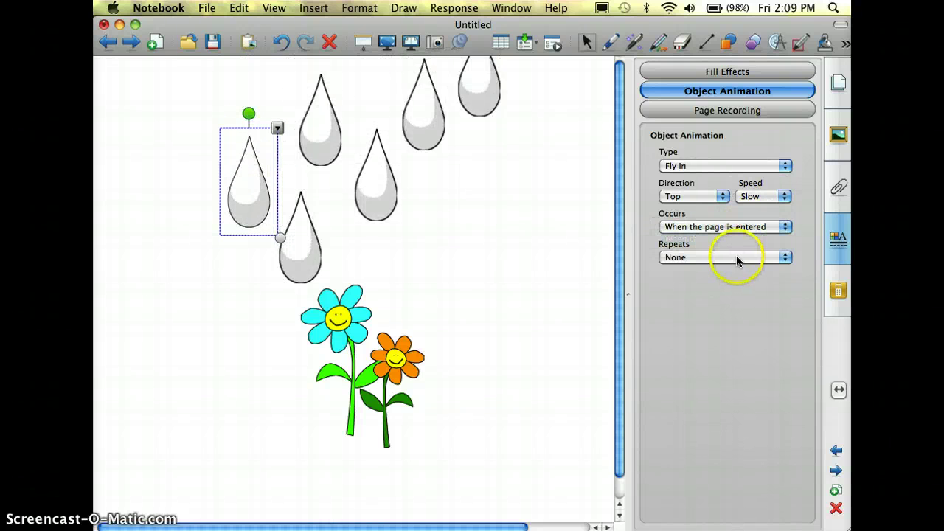
pyautogui.click(730, 281)
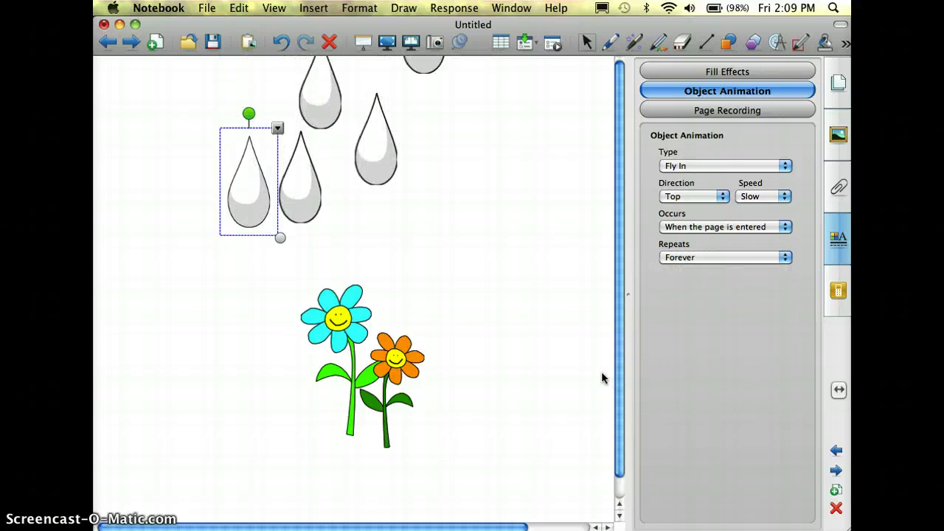
pyautogui.click(732, 229)
pyautogui.click(839, 83)
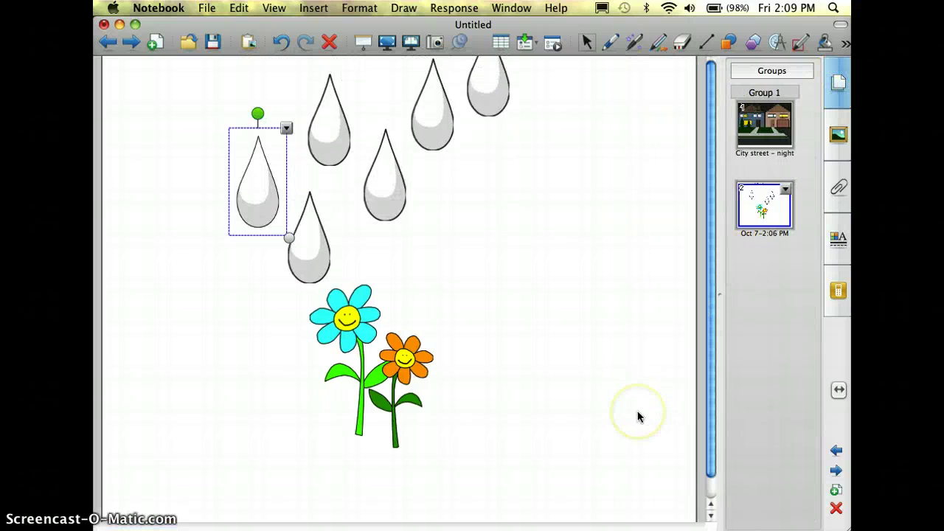
pyautogui.click(762, 121)
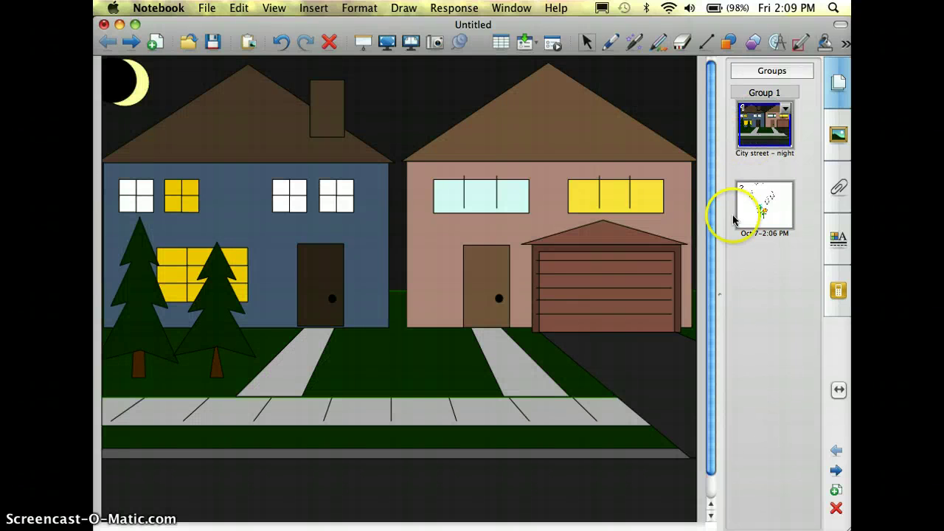
pyautogui.click(788, 223)
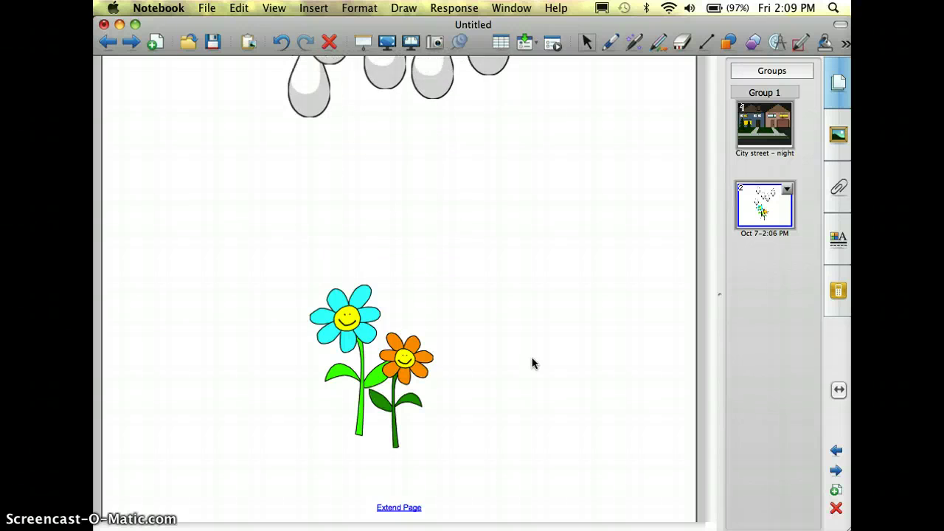
pyautogui.click(431, 487)
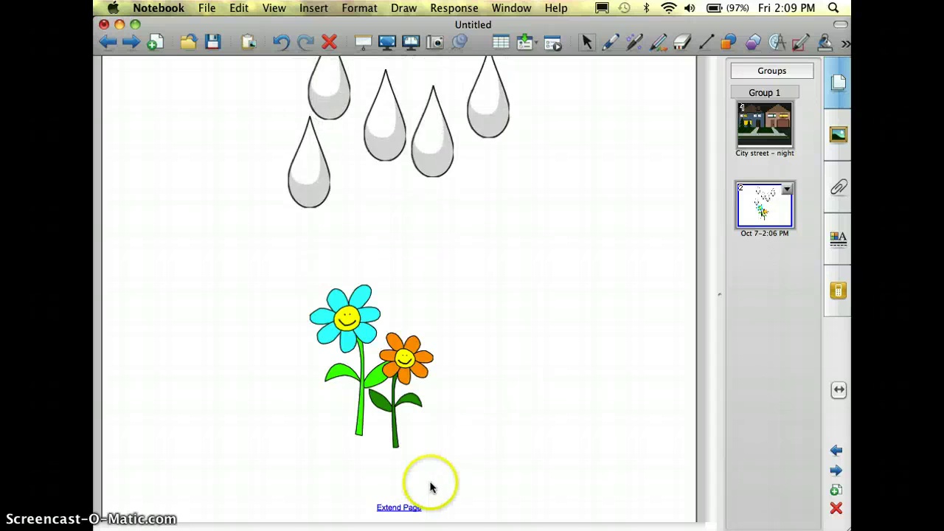